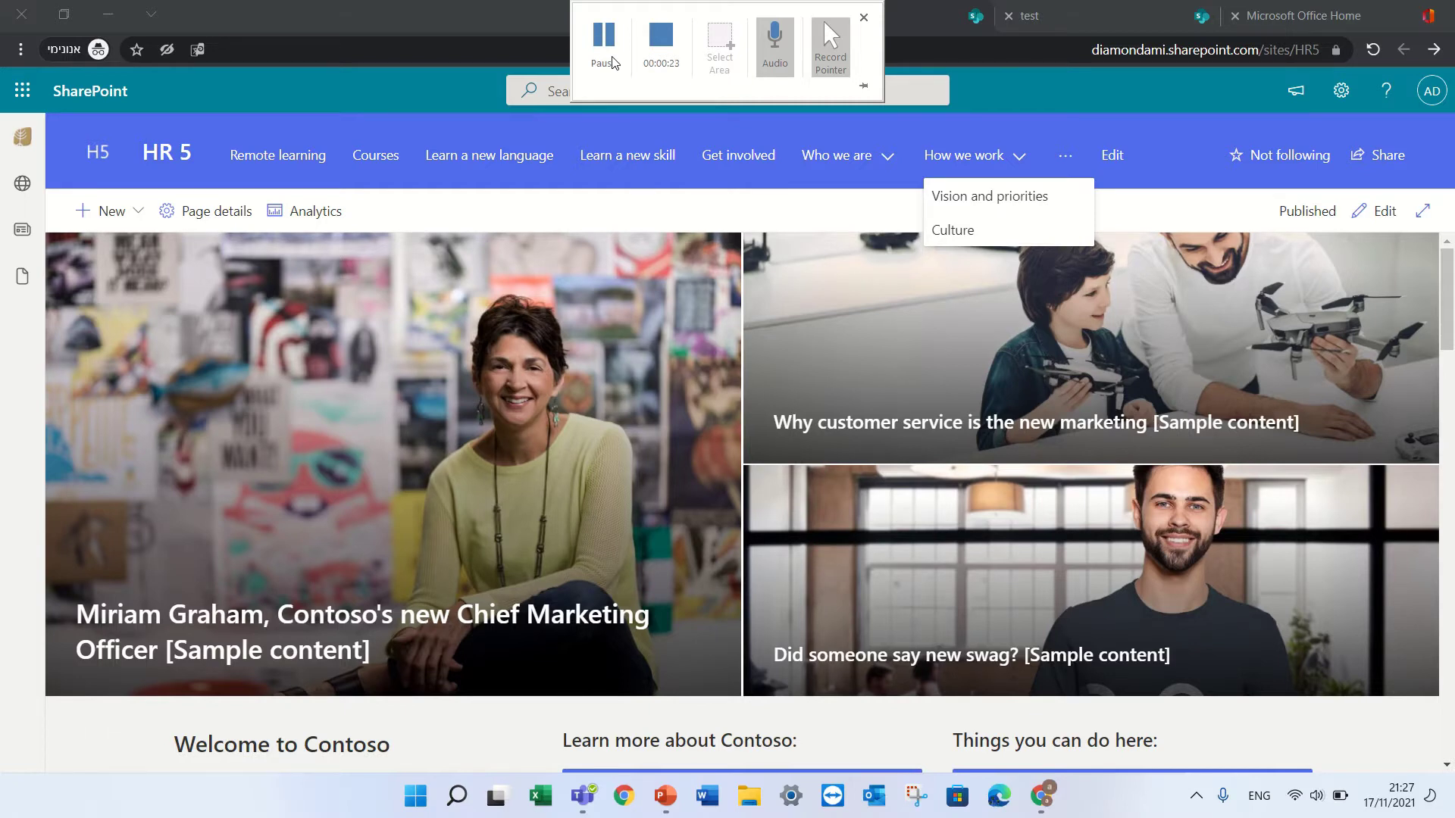
click(604, 45)
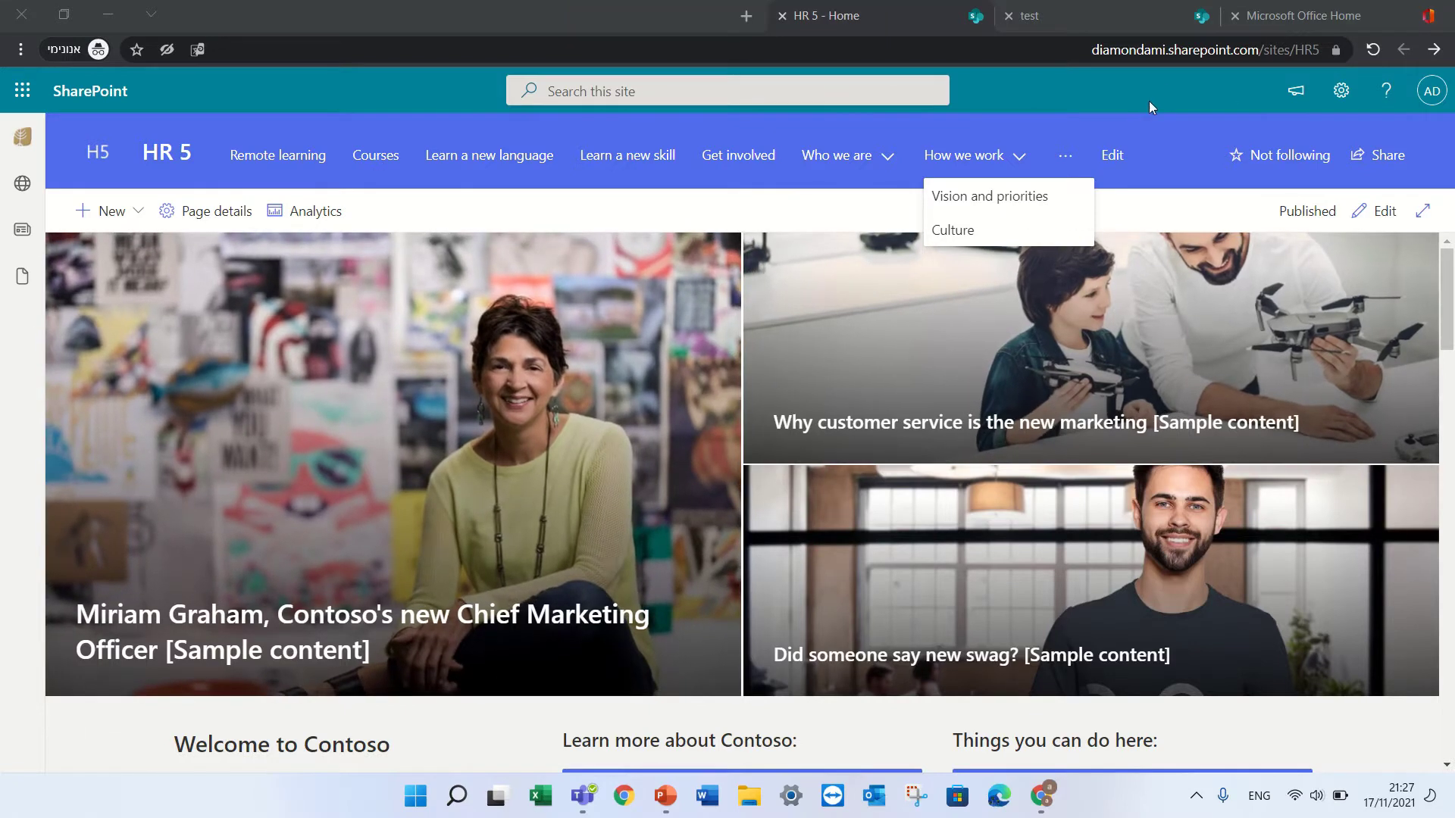
click(1147, 125)
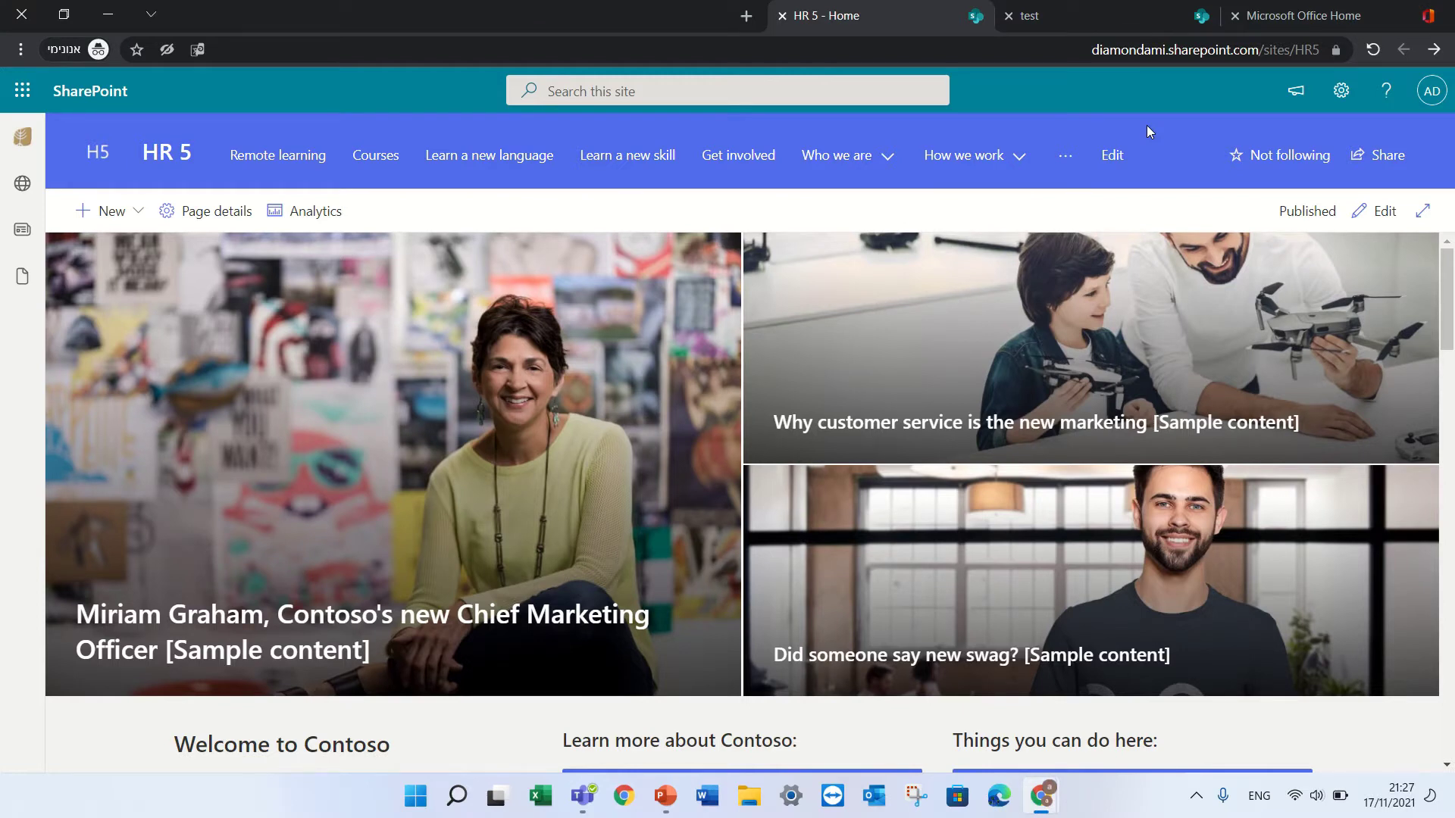
Step: Create a new site page from the built-in Blank template
click(137, 212)
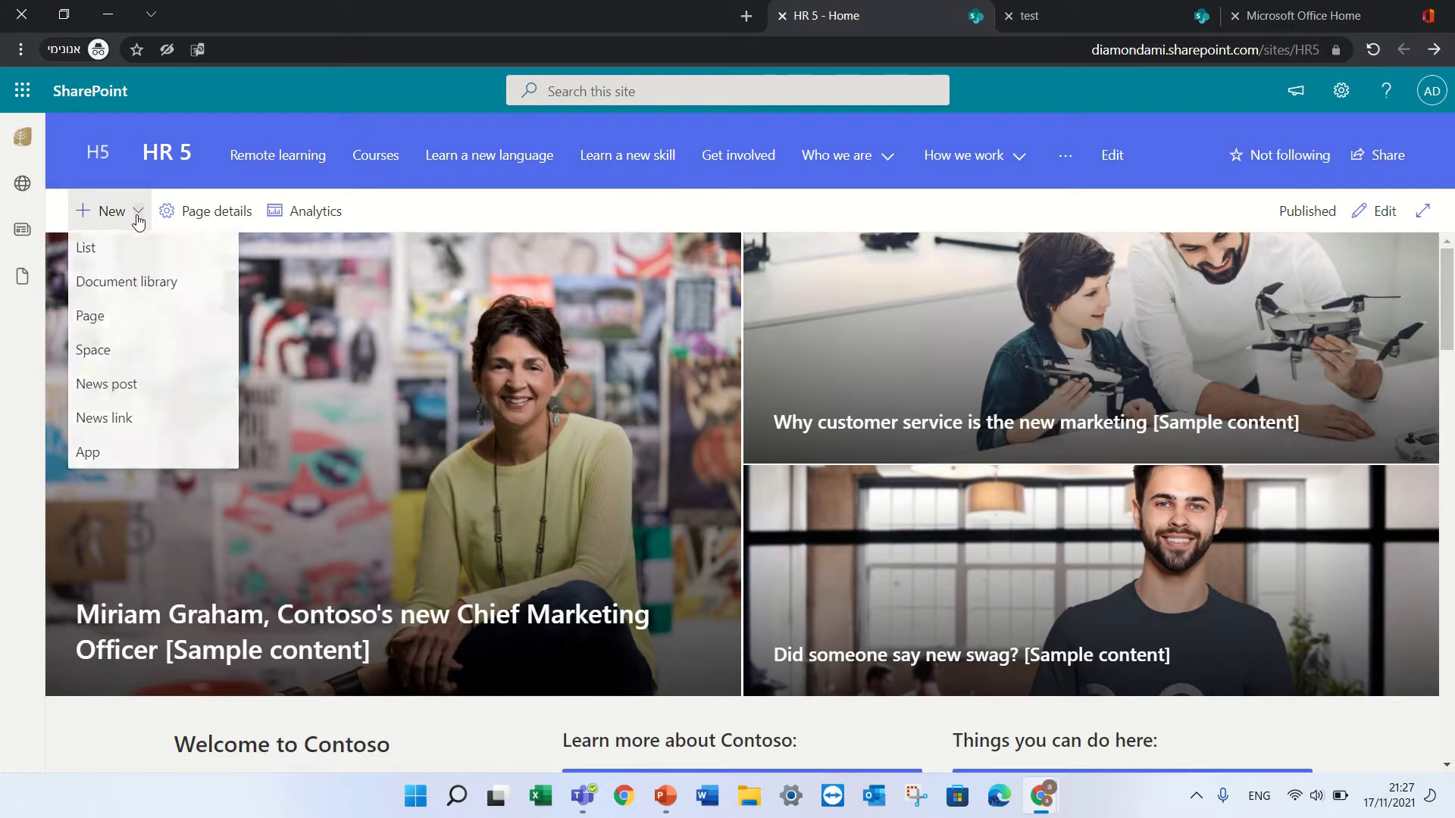
click(123, 318)
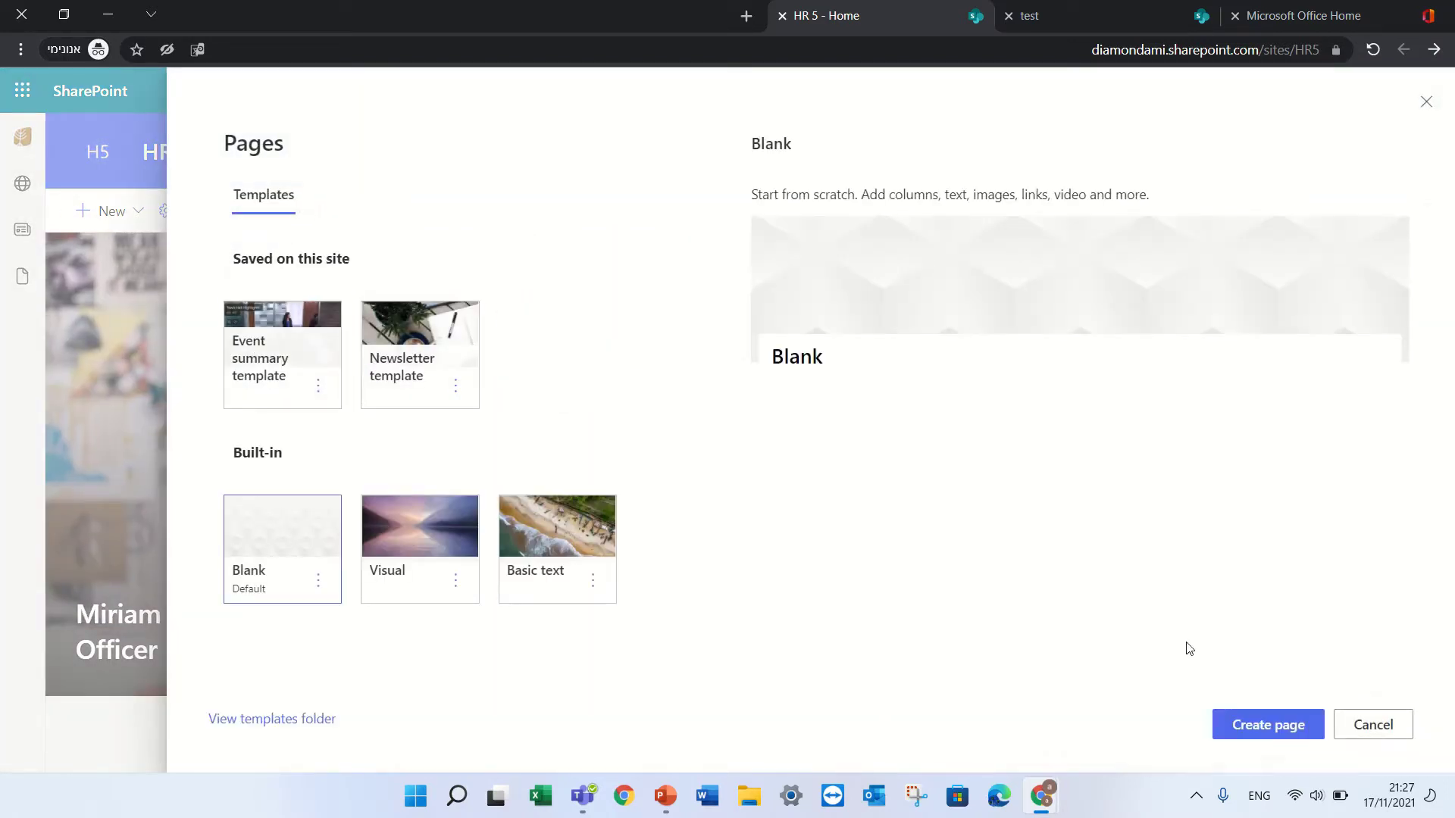
click(1261, 719)
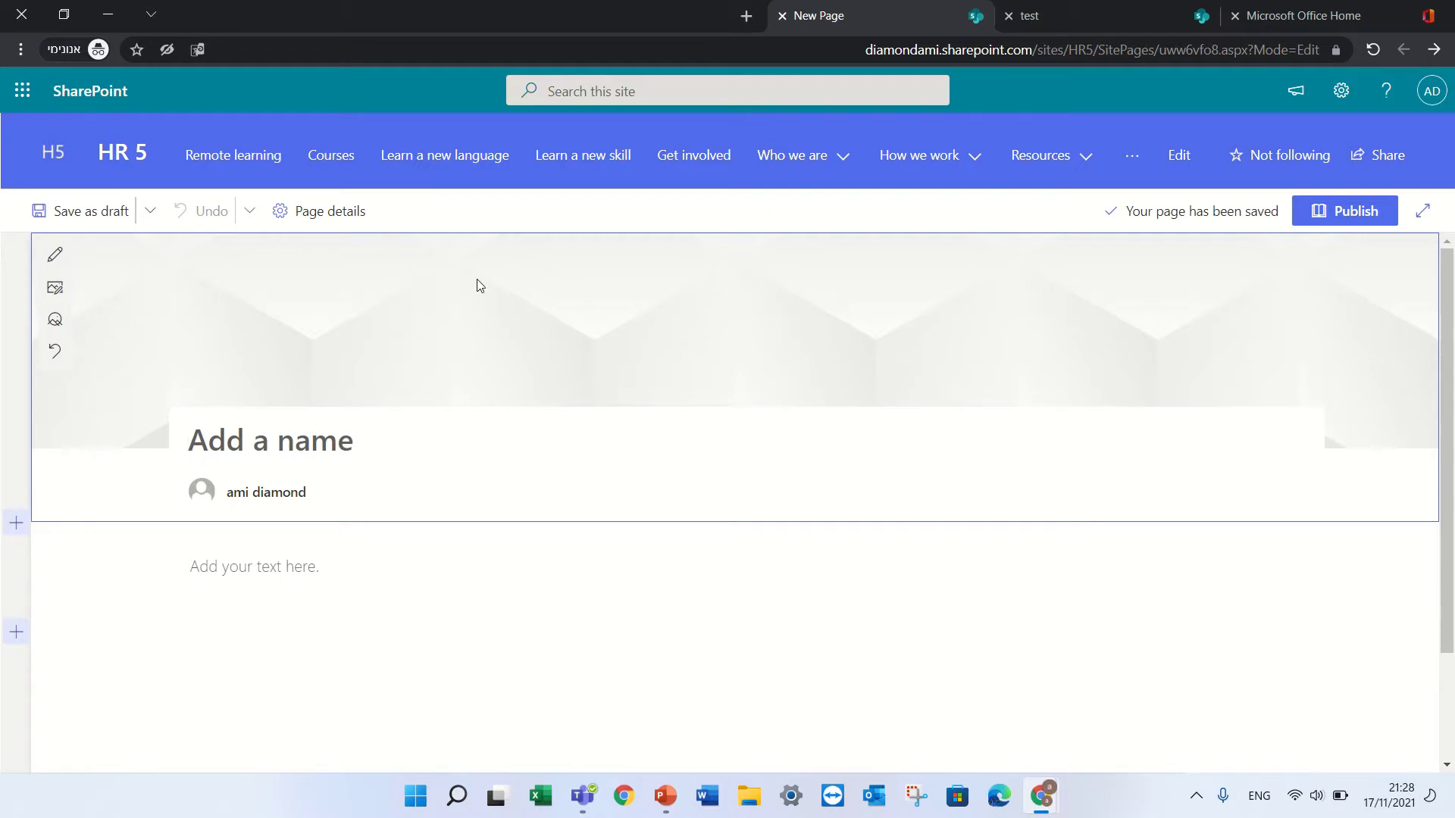
Step: Name the new page "test" and enter "dfkjslfjdflsdfj" as its body text
text(test)
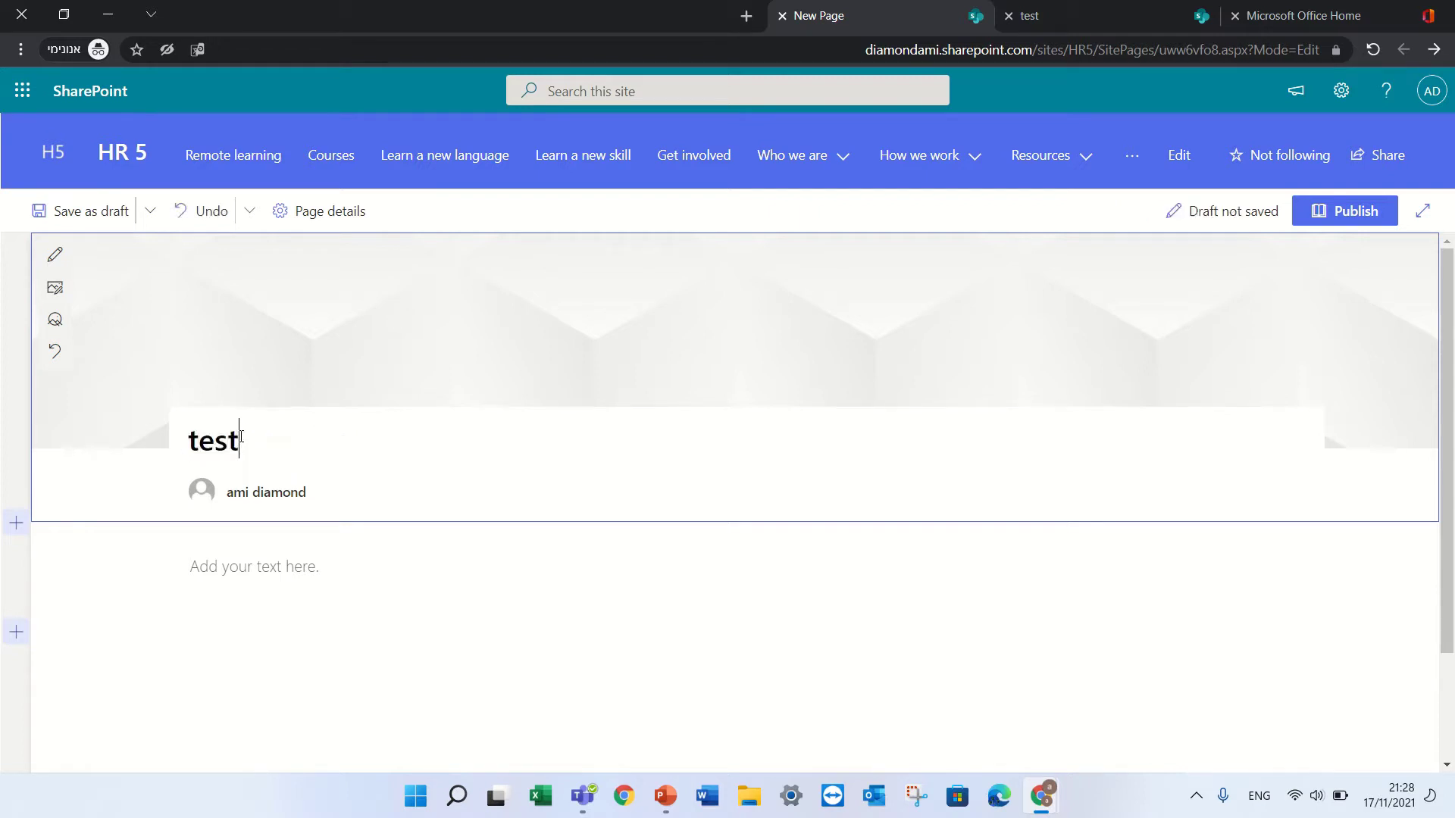
click(195, 596)
text(dfkj)
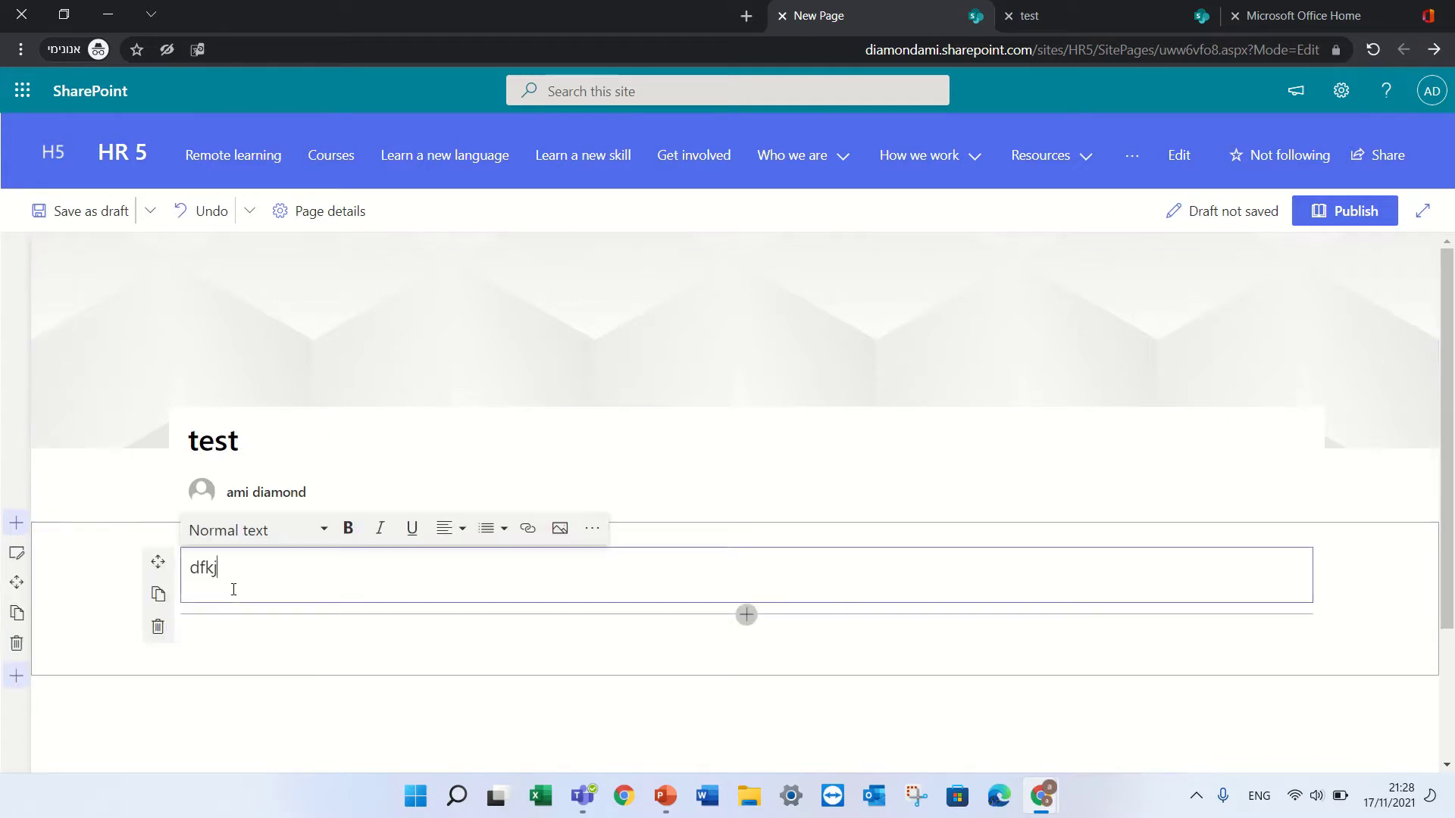
text(slfjdflsdfj)
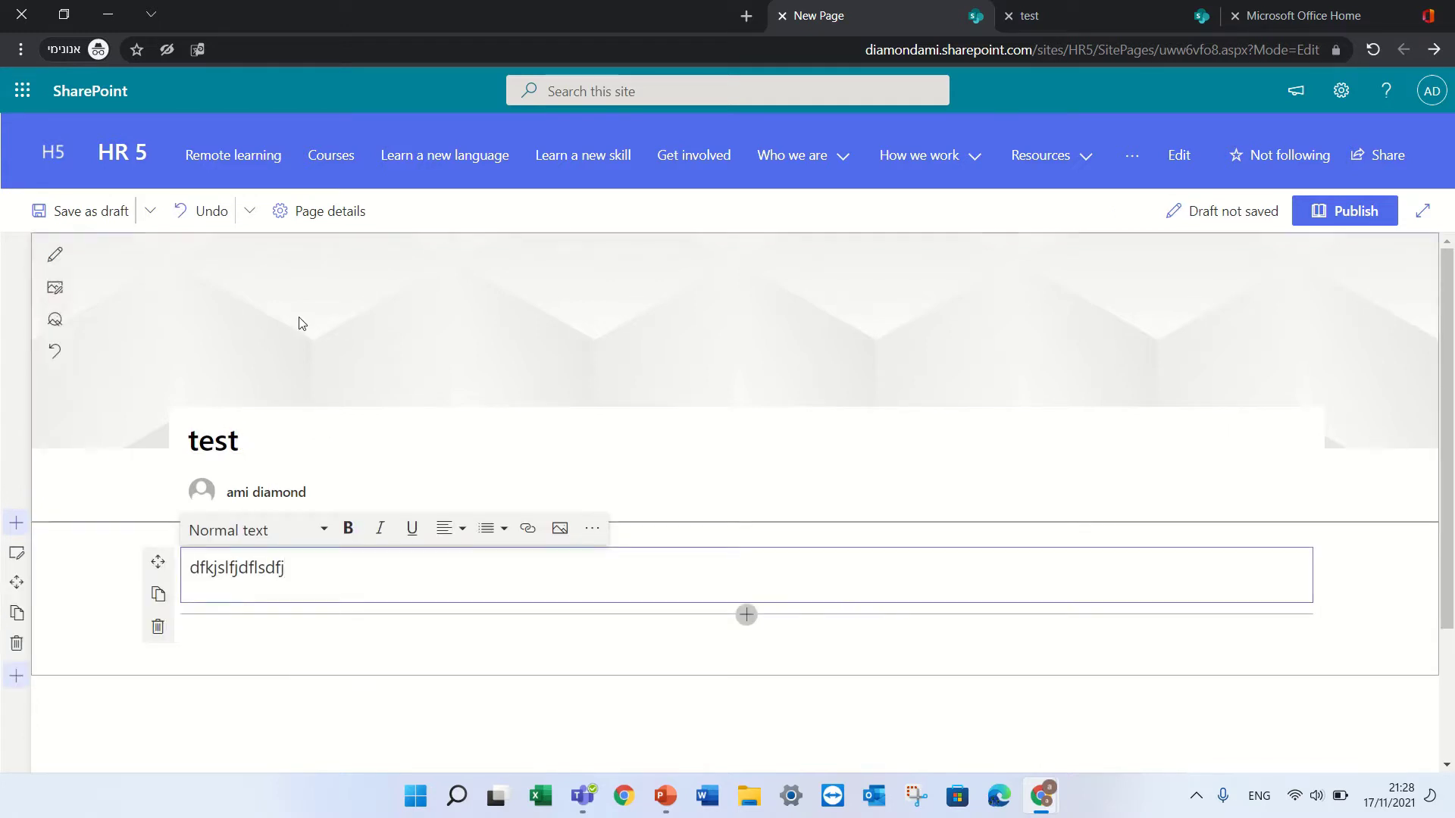
Step: Change the page's title area to the Plain layout and save the page as a draft
click(298, 321)
click(54, 254)
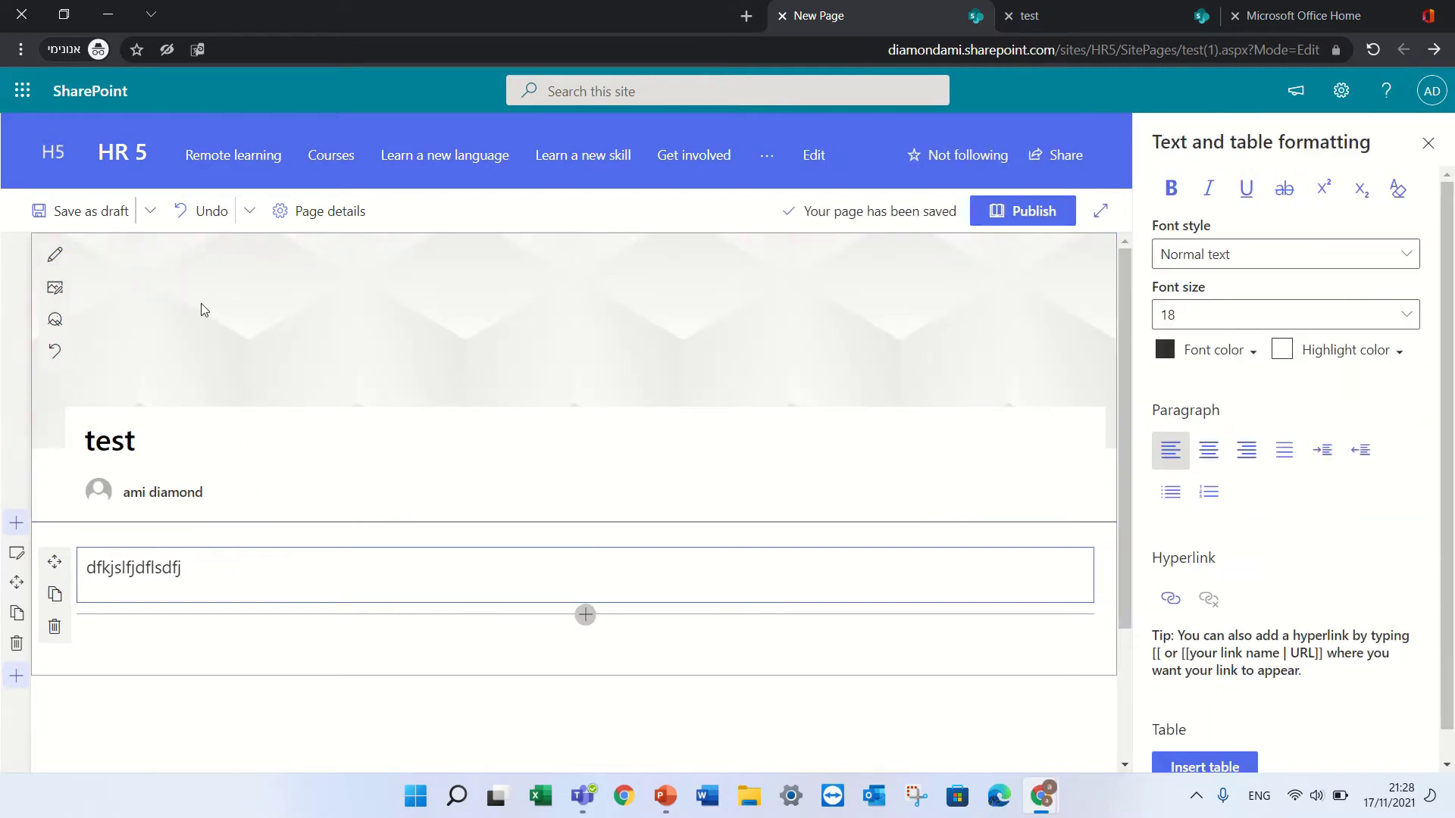
click(54, 254)
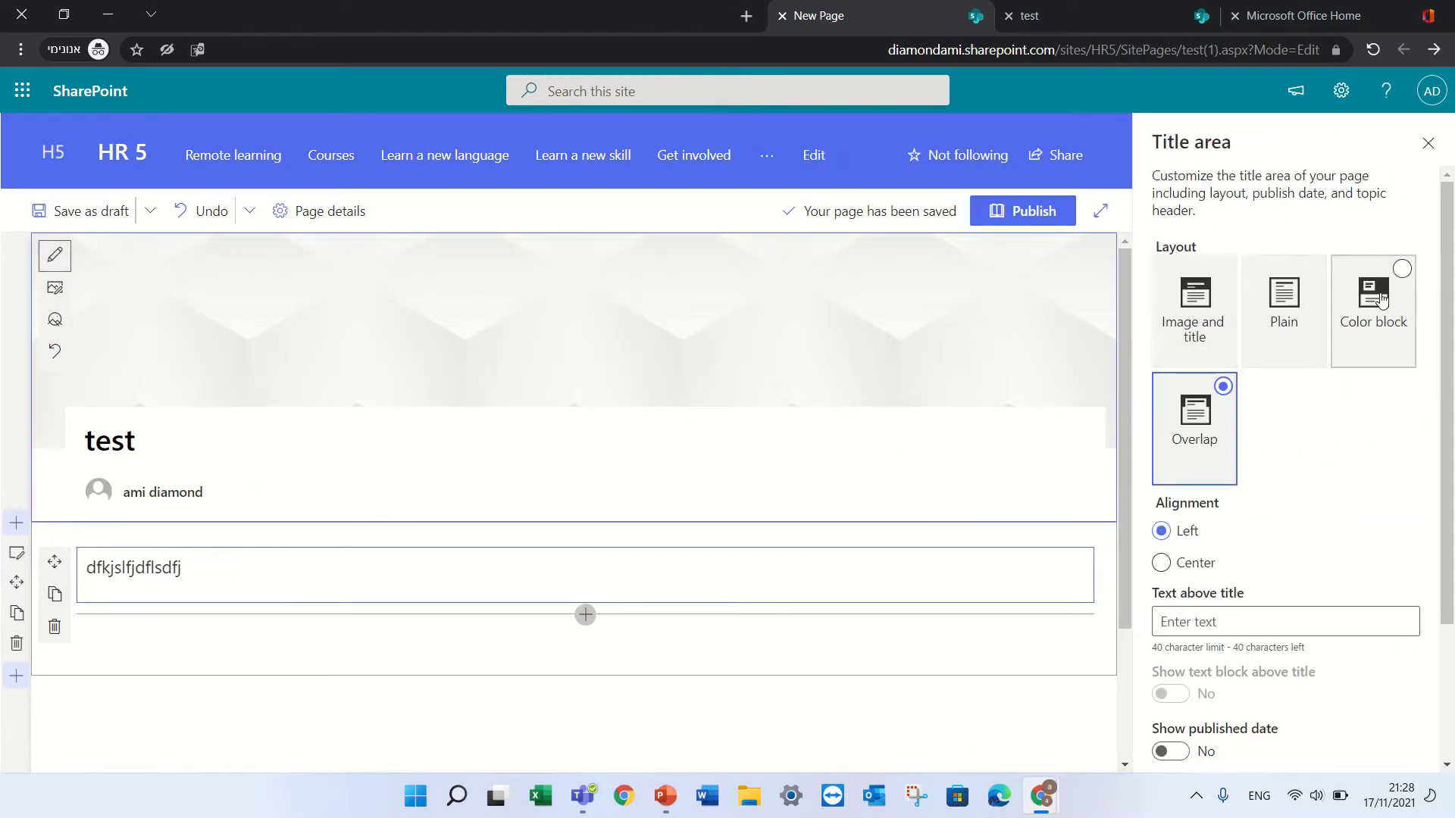
click(1338, 296)
click(1261, 291)
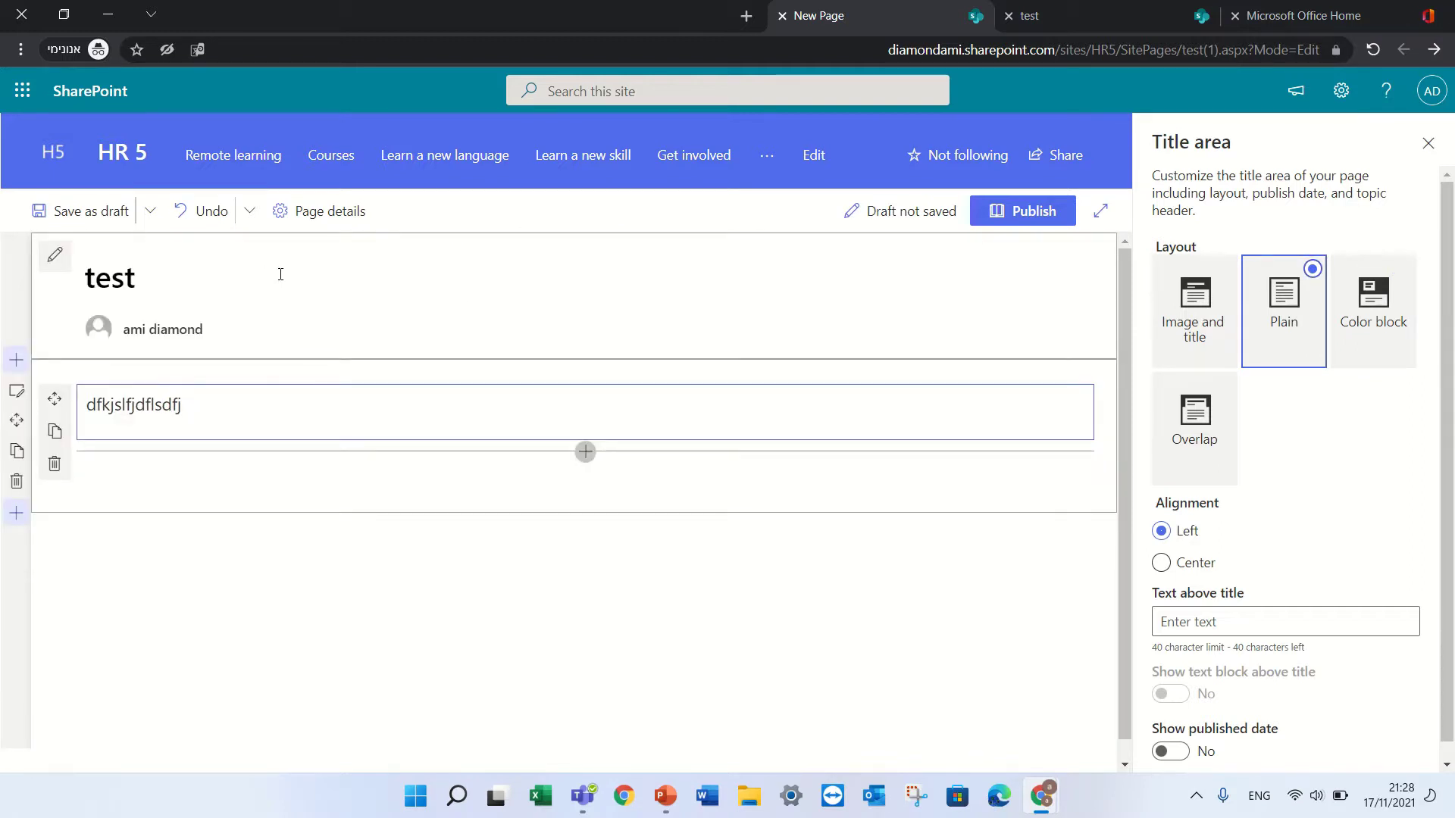
click(1429, 143)
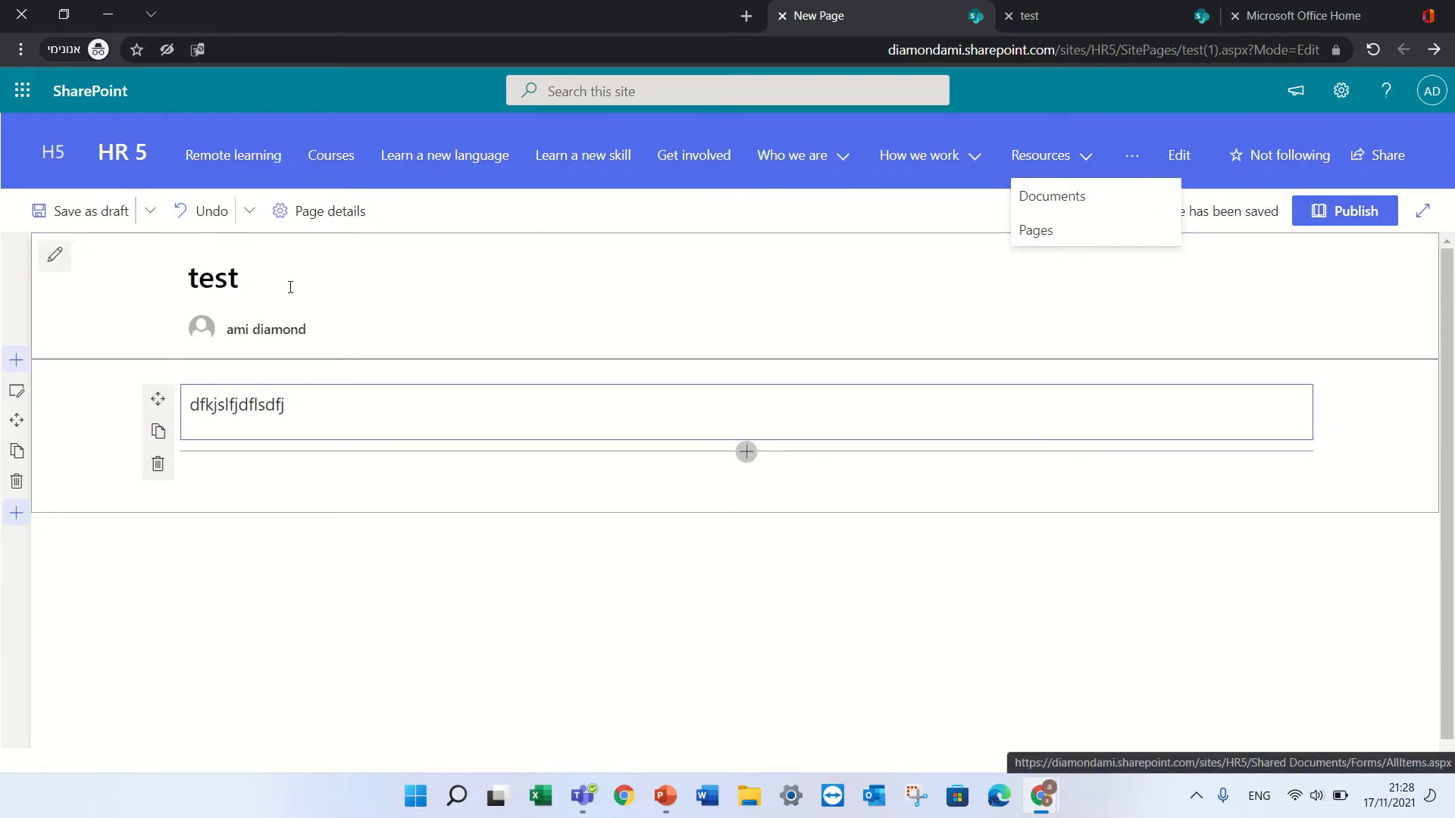
click(75, 211)
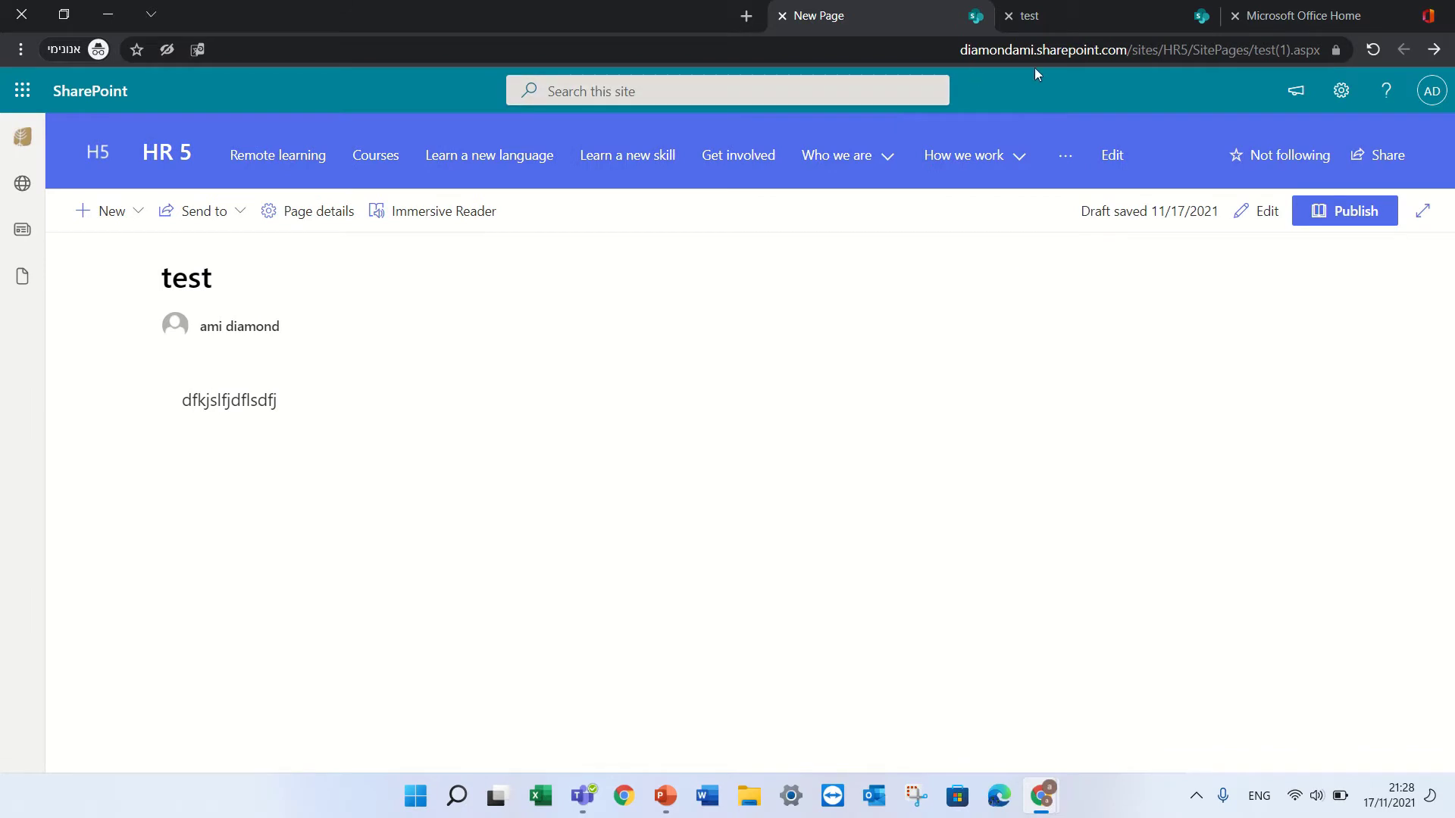
Step: Close the browser tab holding the older published test page and return to the HR 5 site home page
click(1056, 23)
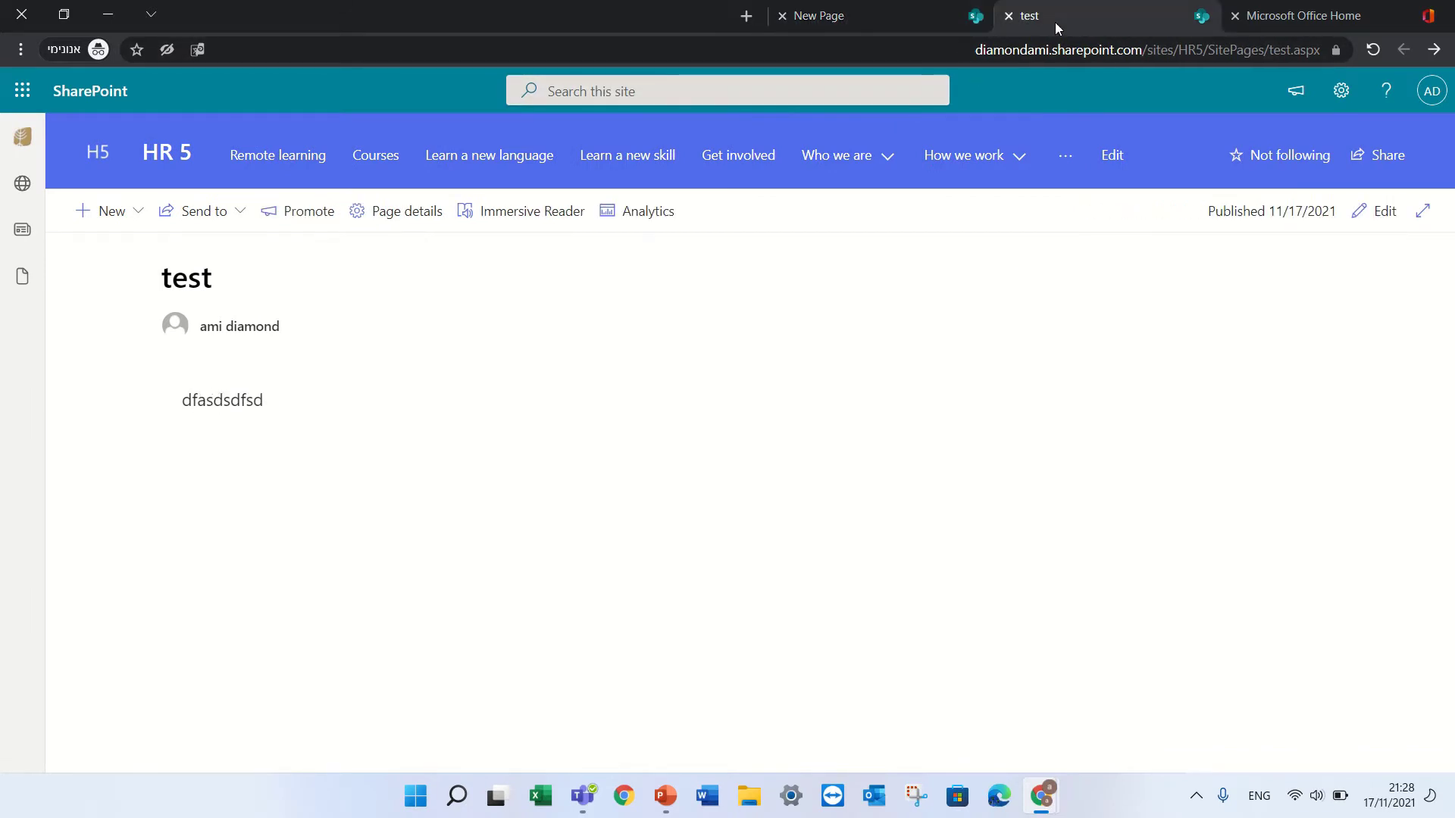
click(1008, 16)
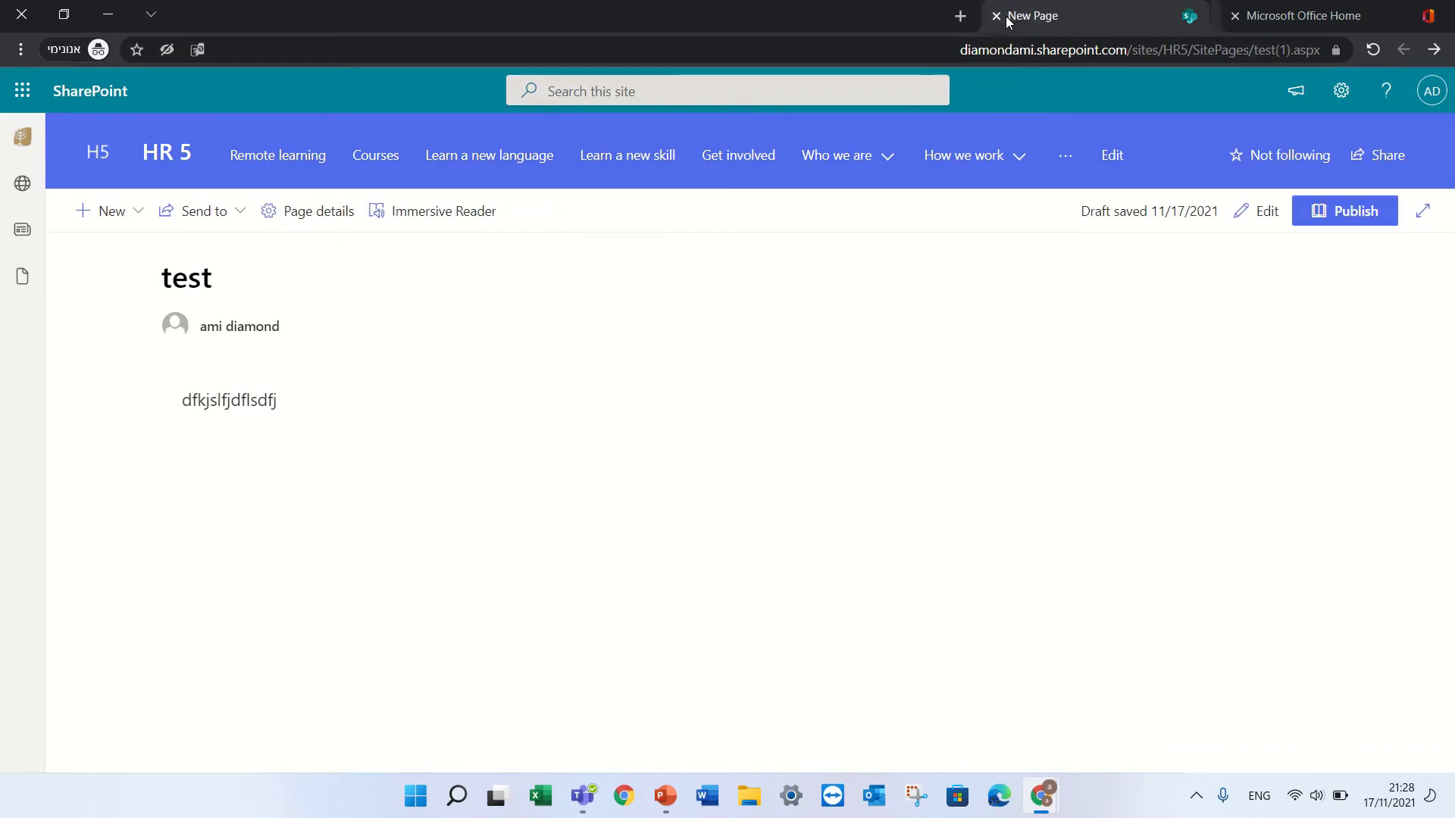
click(164, 153)
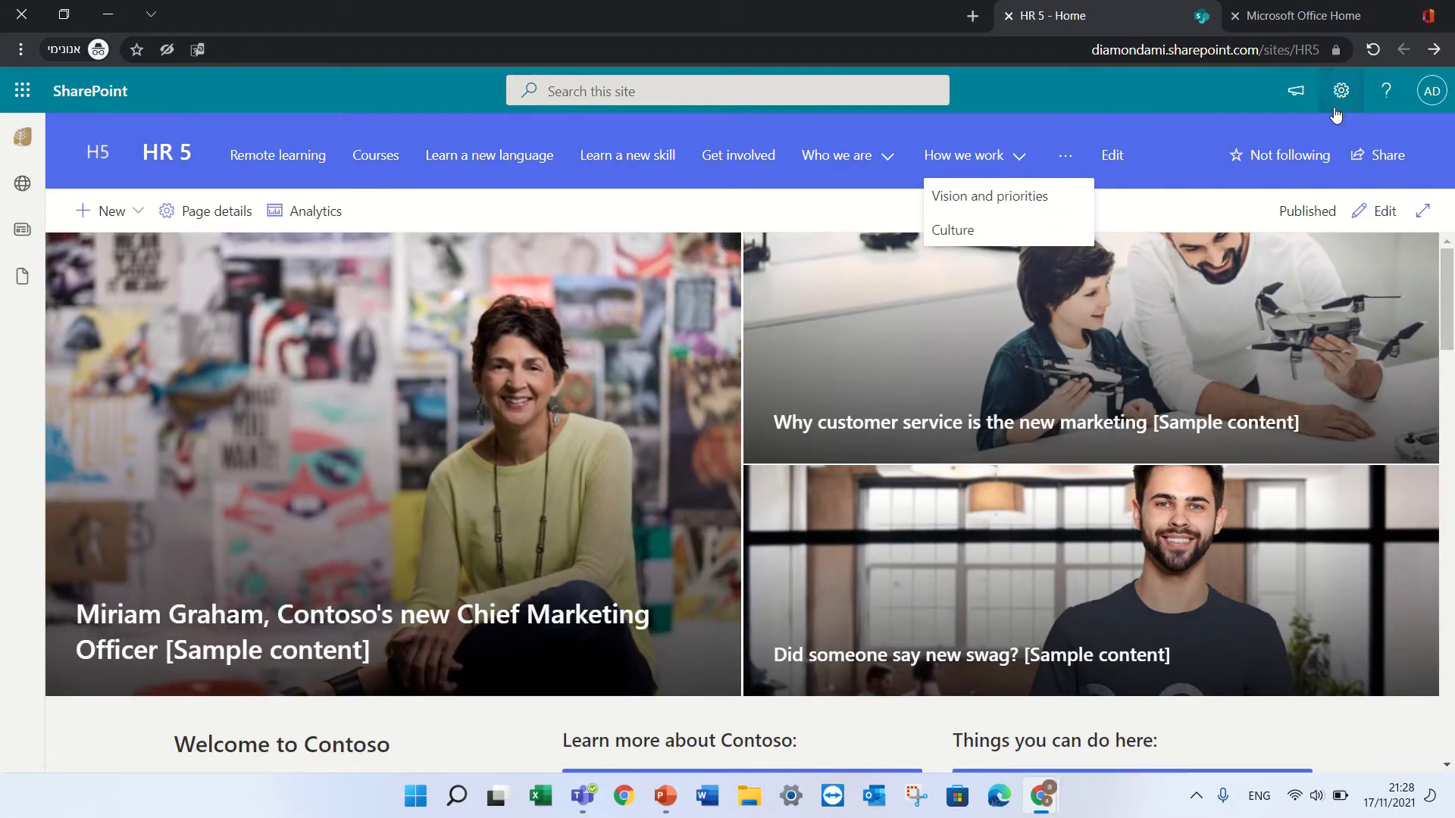
Step: Open the Site Pages library from the HR 5 site contents and show the pages created by System Account
click(1339, 107)
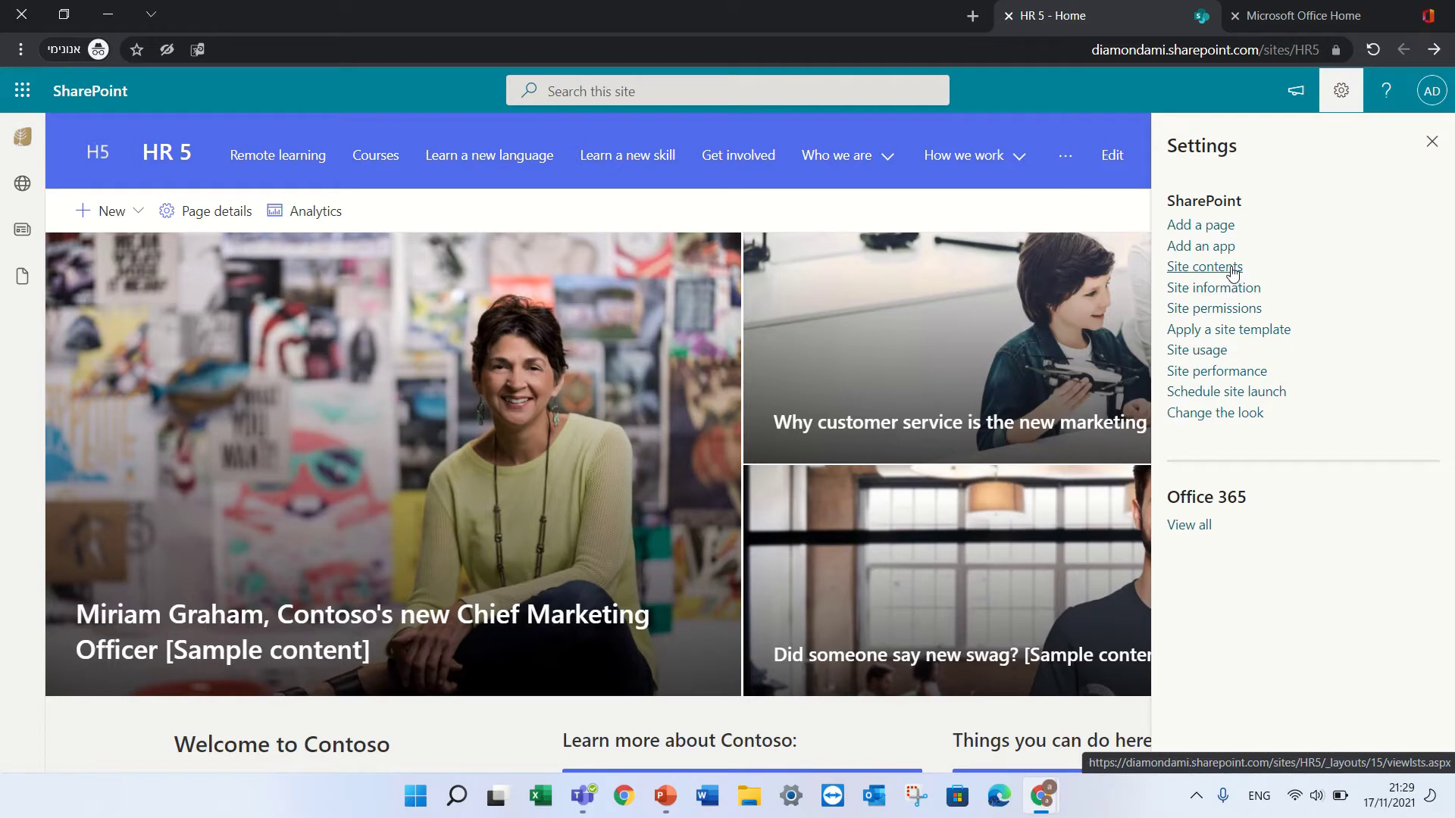
click(1232, 270)
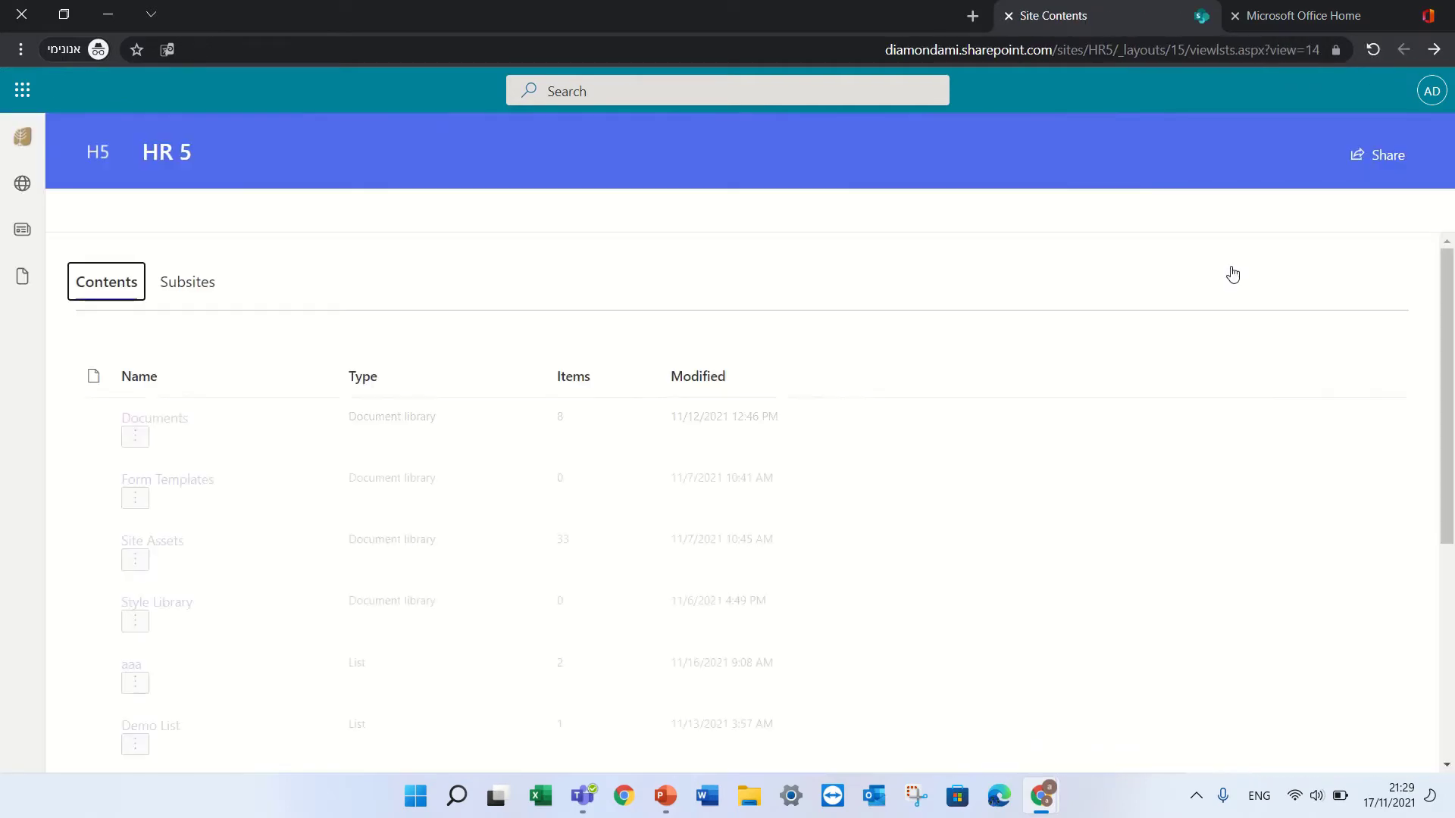
drag(1449, 370, 1430, 500)
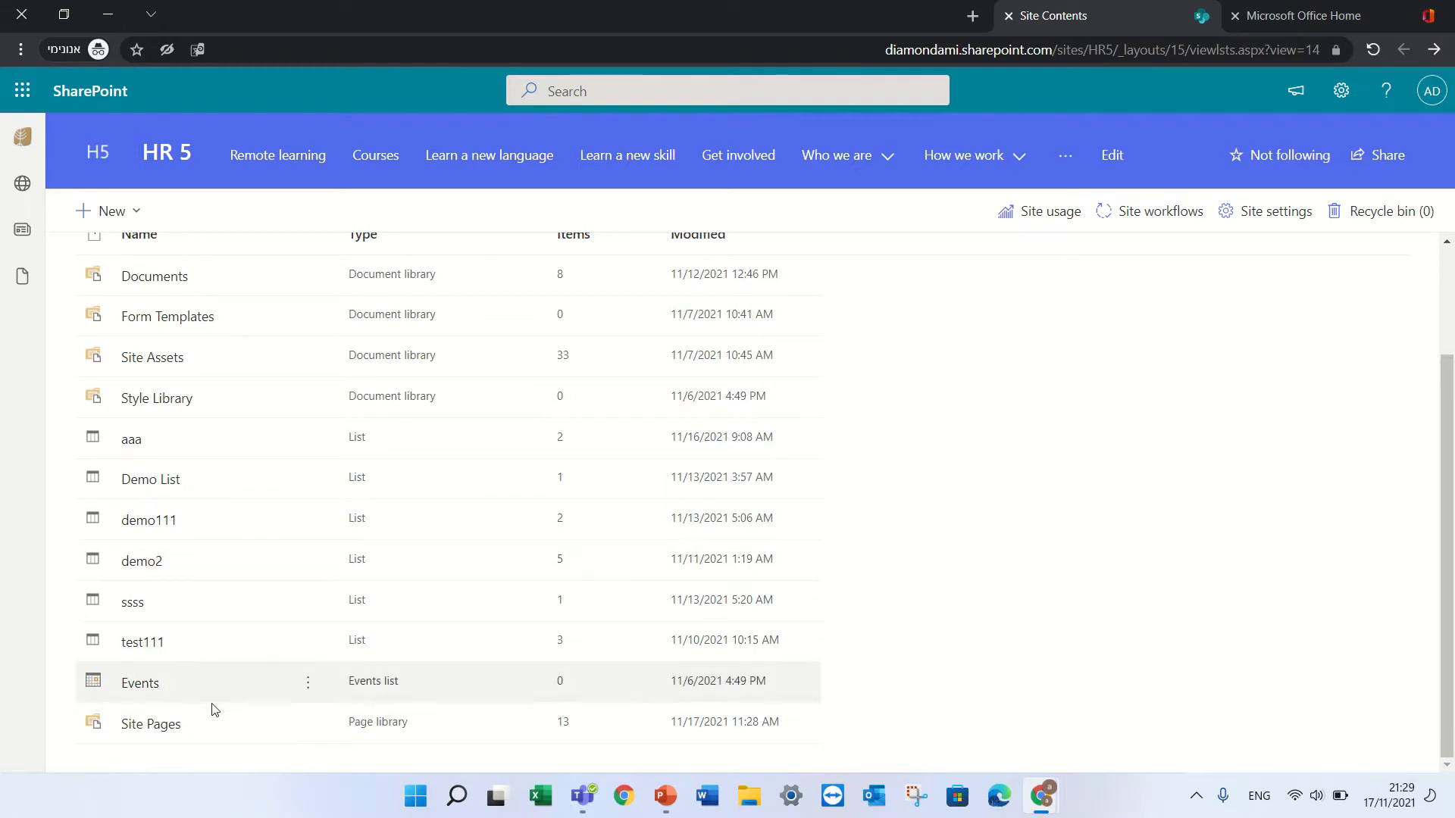
click(162, 726)
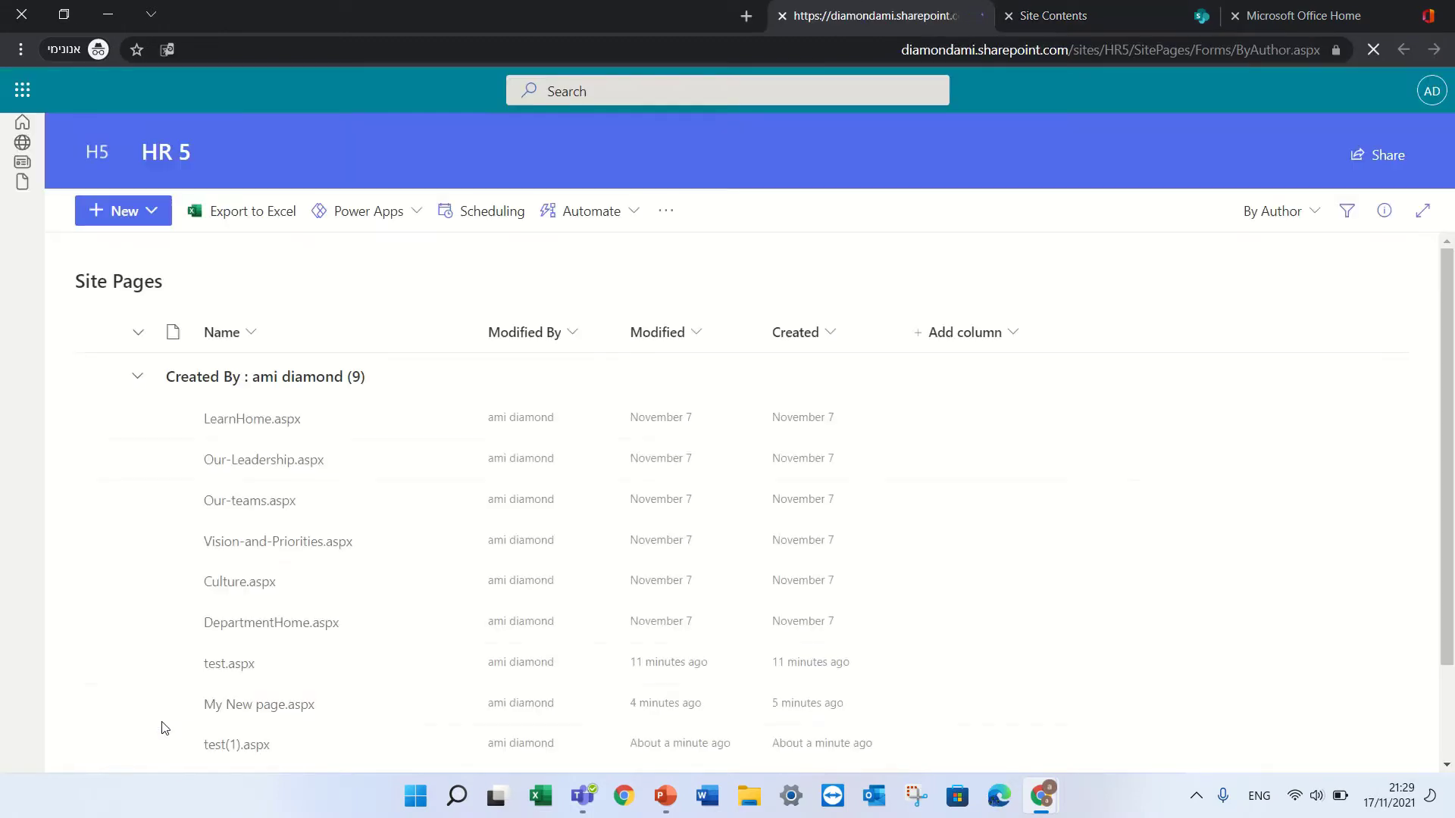
drag(1451, 358, 1449, 454)
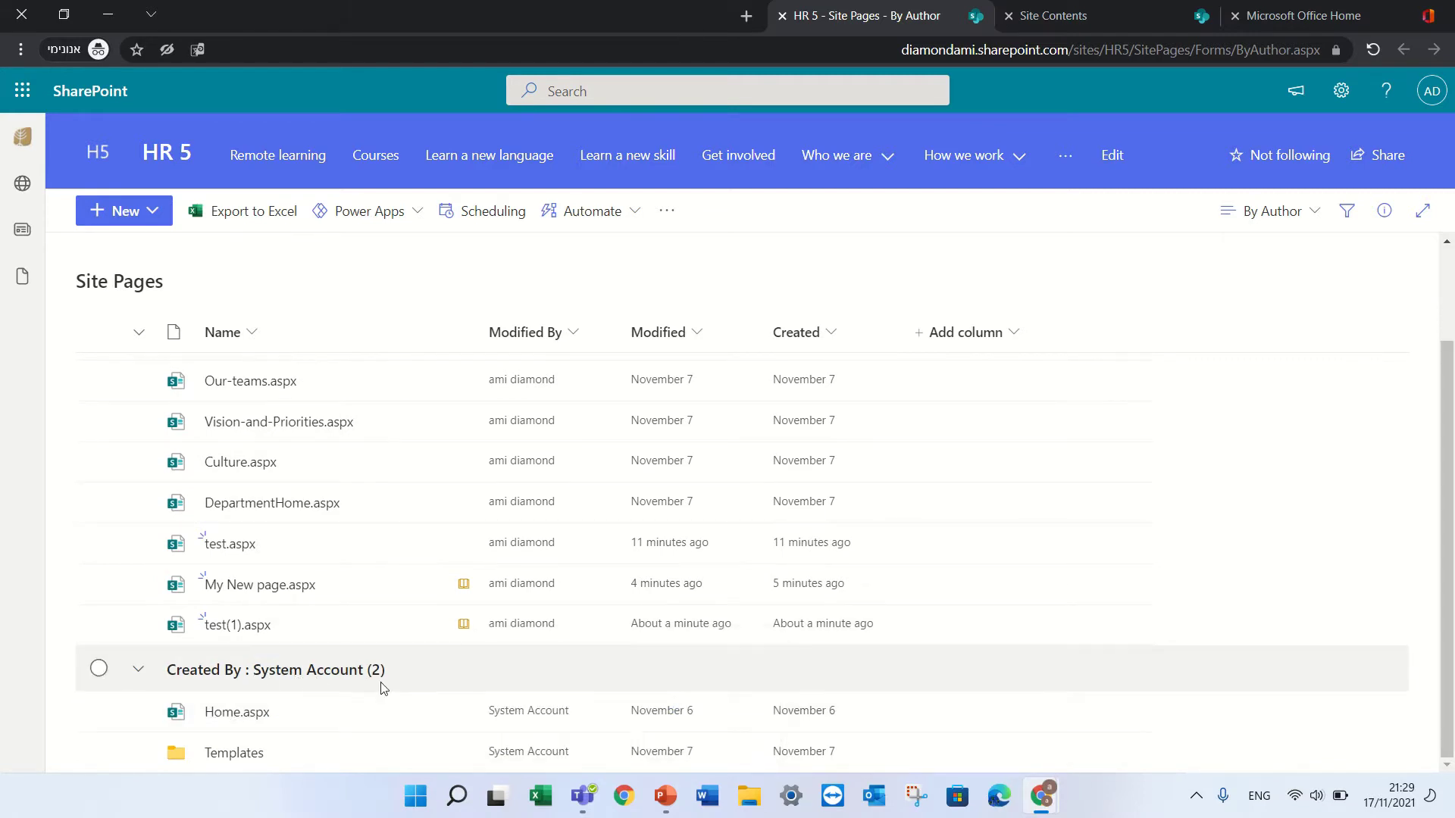
Step: View the Home.aspx page and the site contents list, and return to the Site Pages library
mouse_move(252, 720)
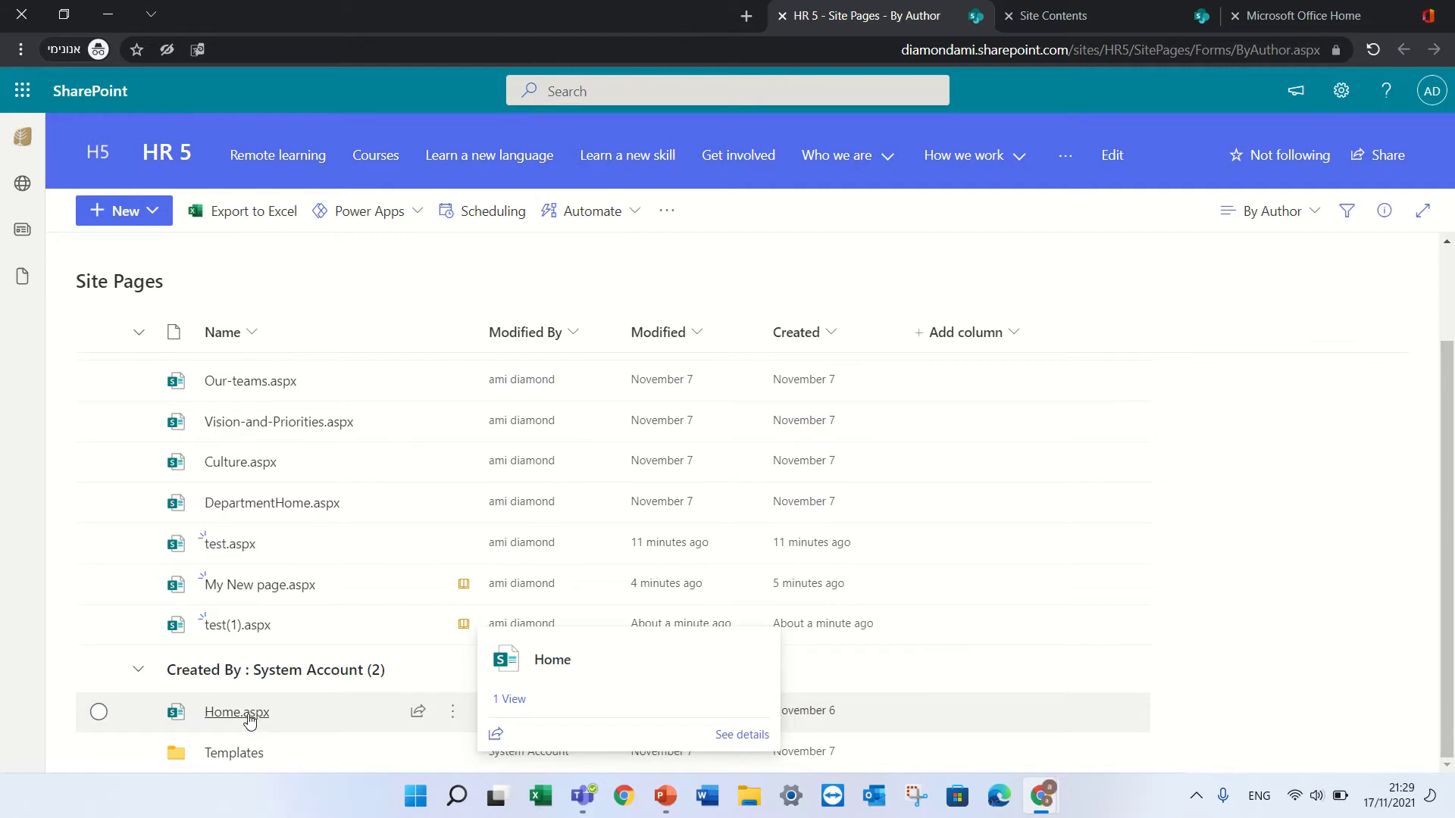
click(249, 714)
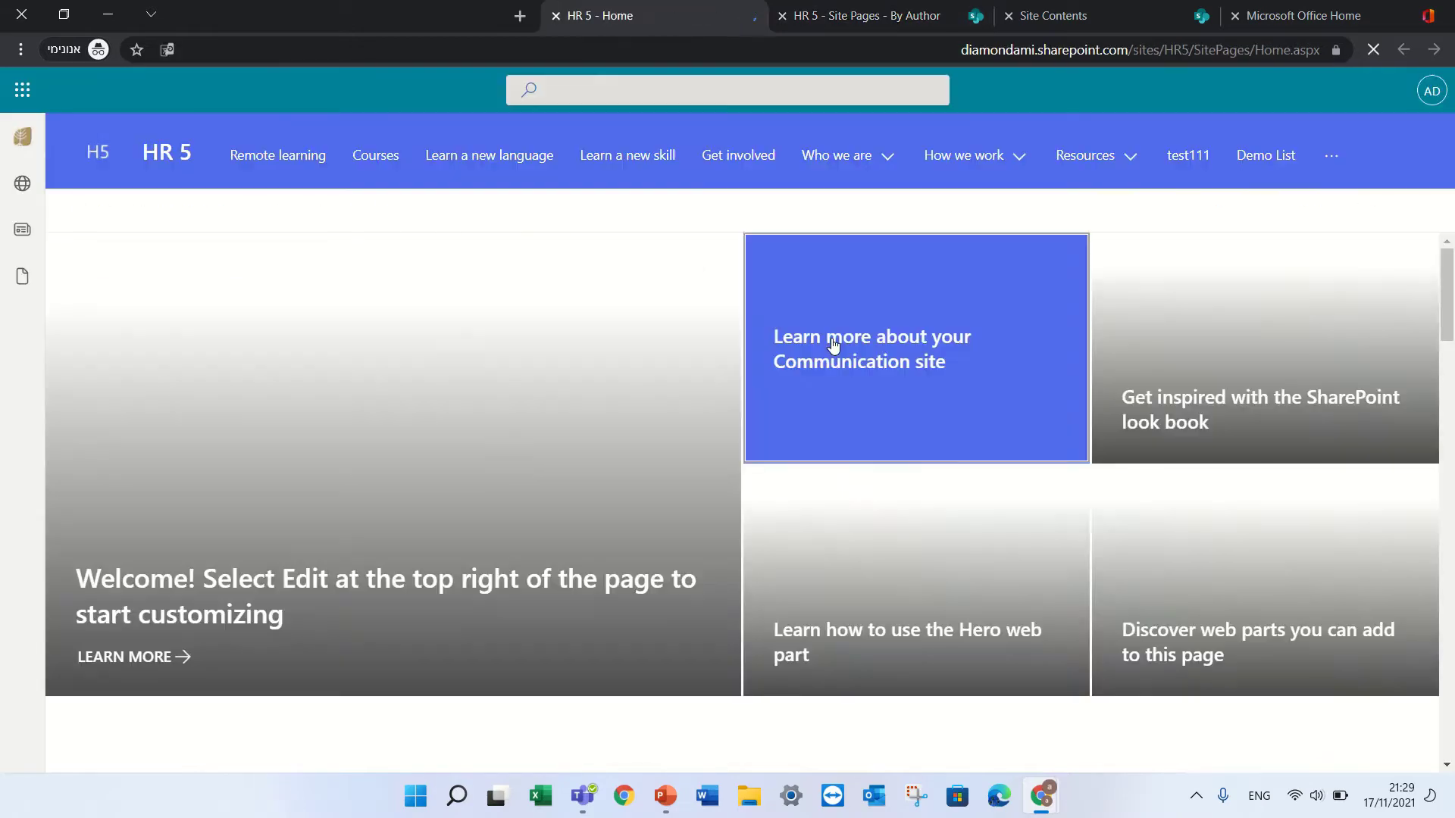
click(556, 15)
click(1048, 21)
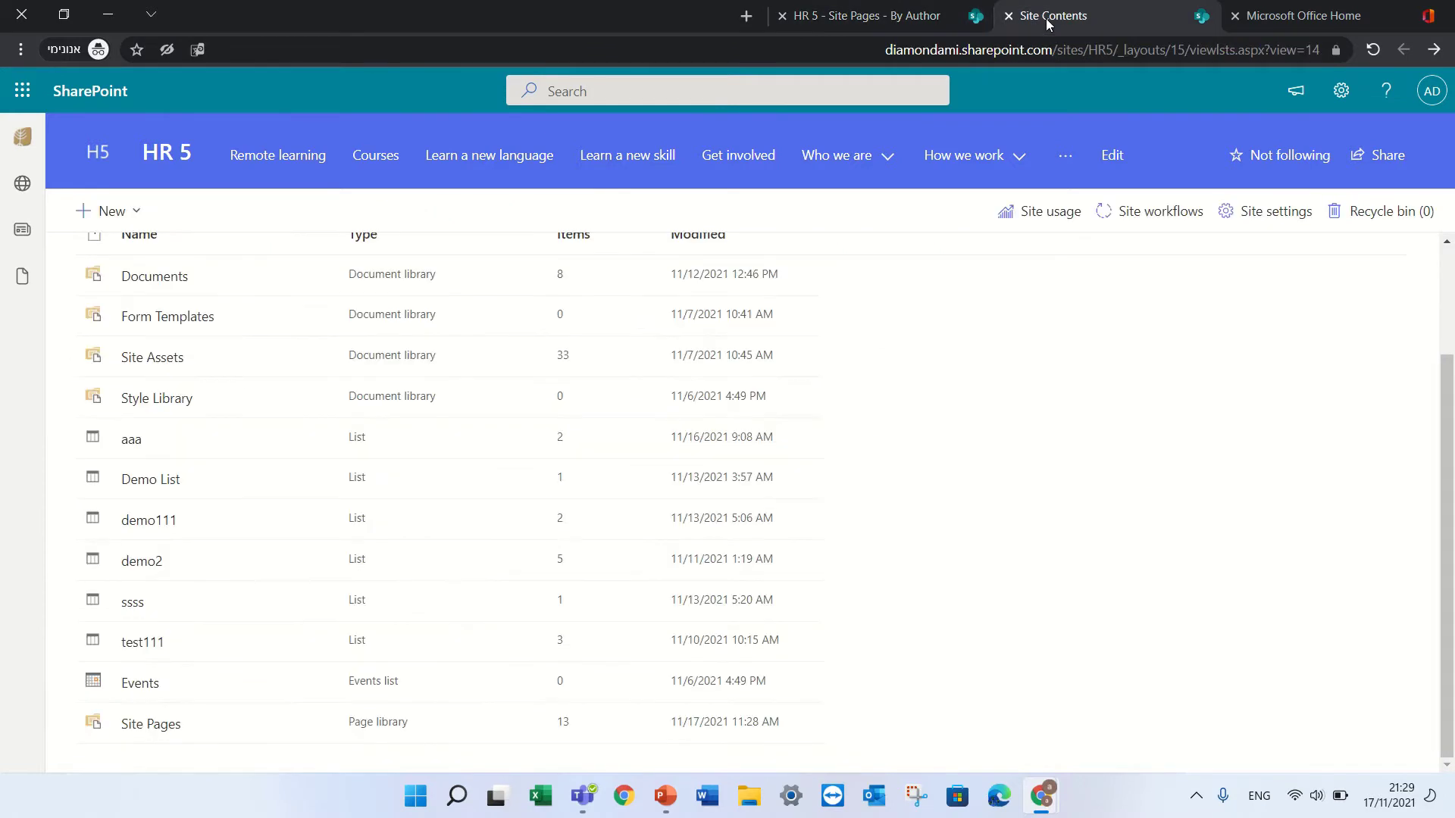
click(902, 21)
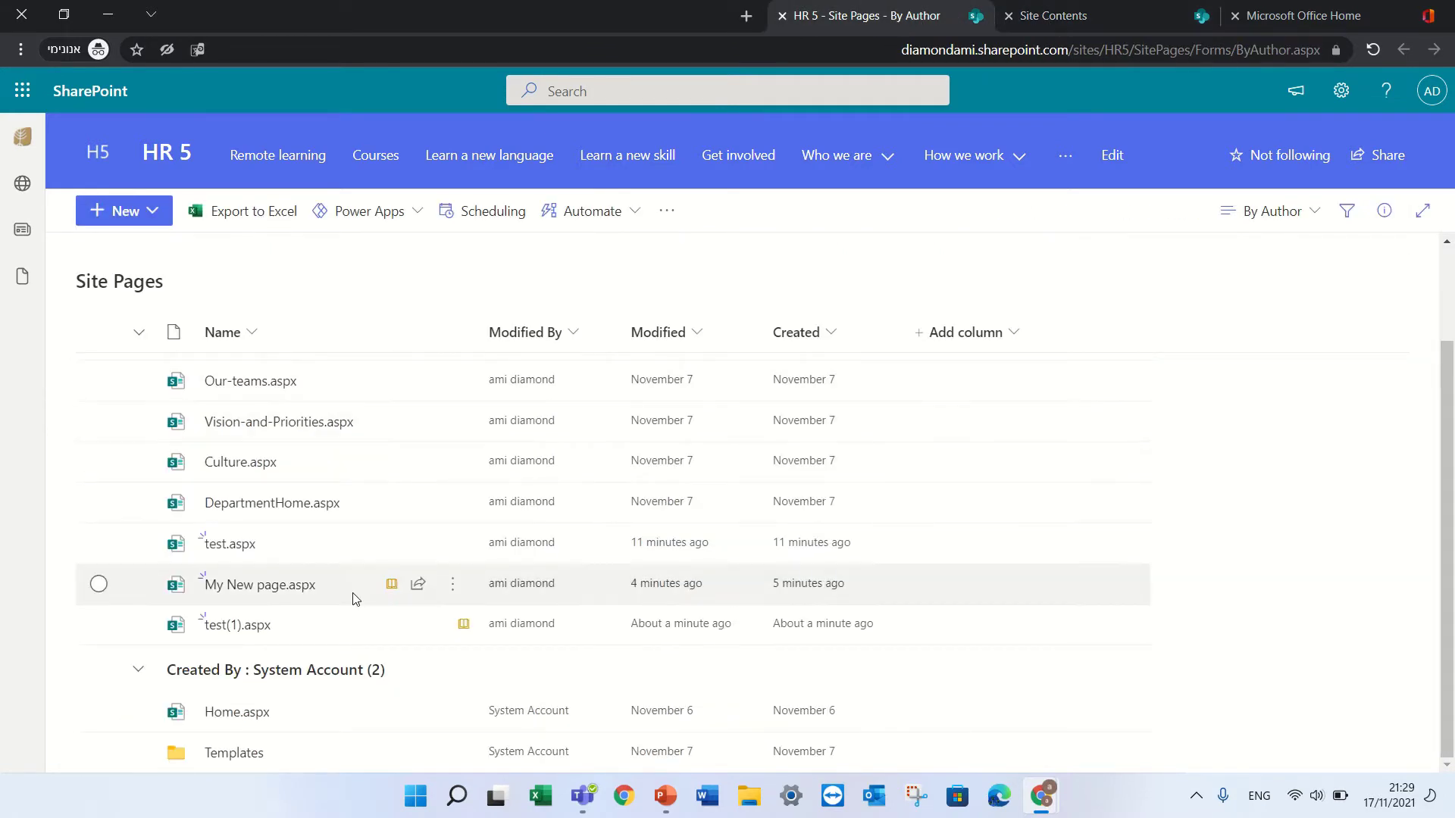
Step: Copy Home.aspx into the same Site Pages library and clear the selection
mouse_move(434, 711)
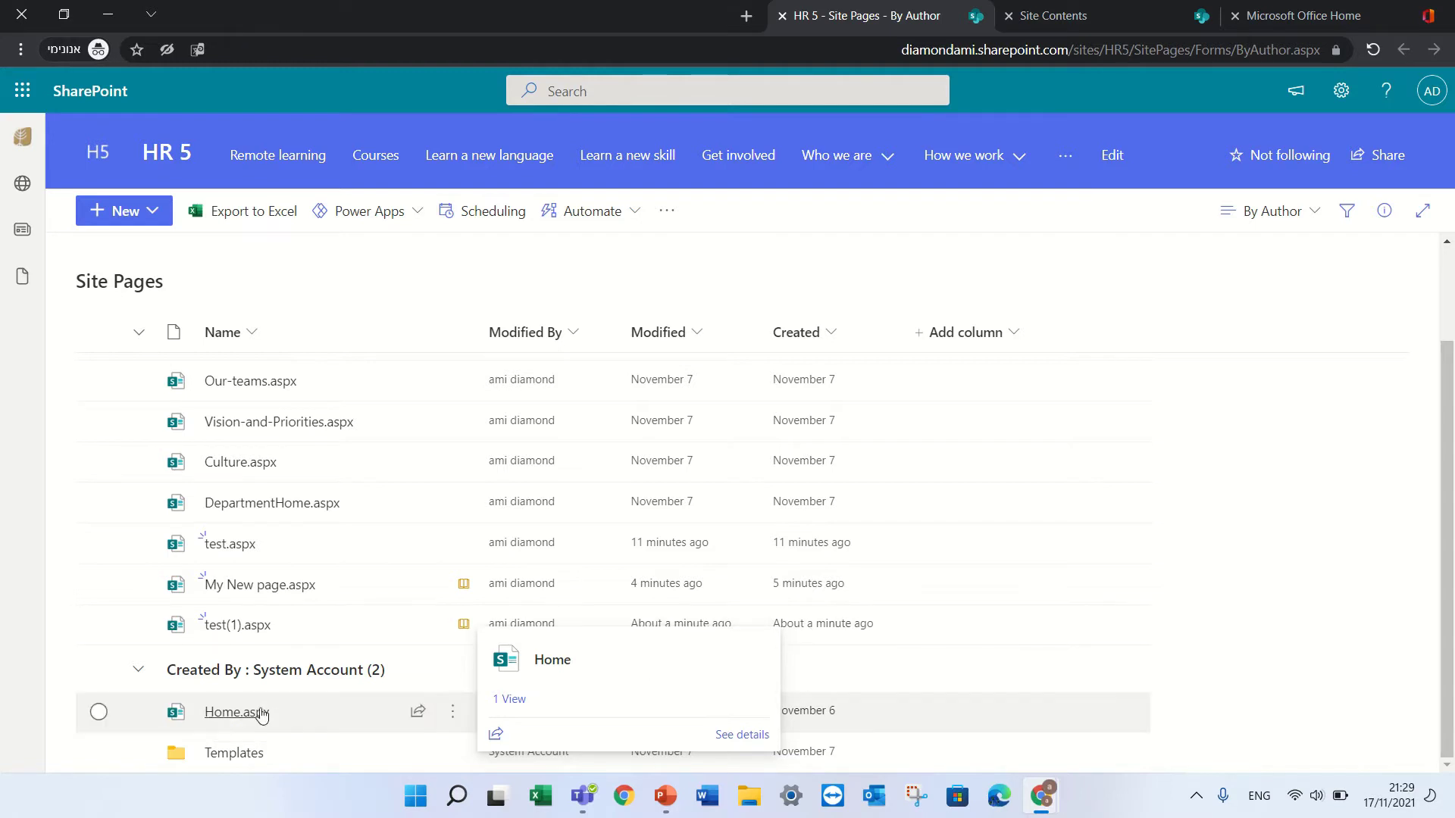
click(454, 716)
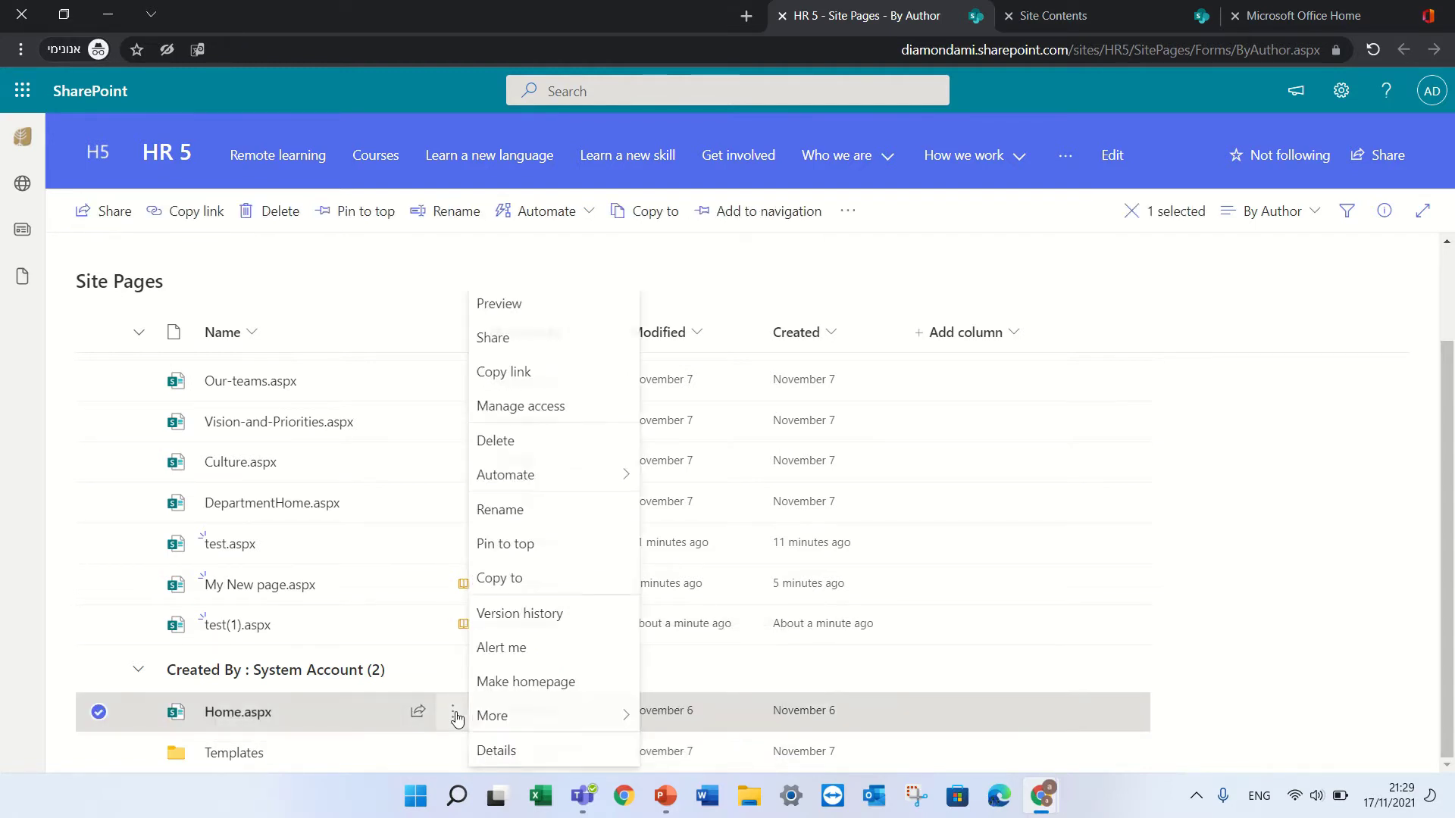
click(544, 585)
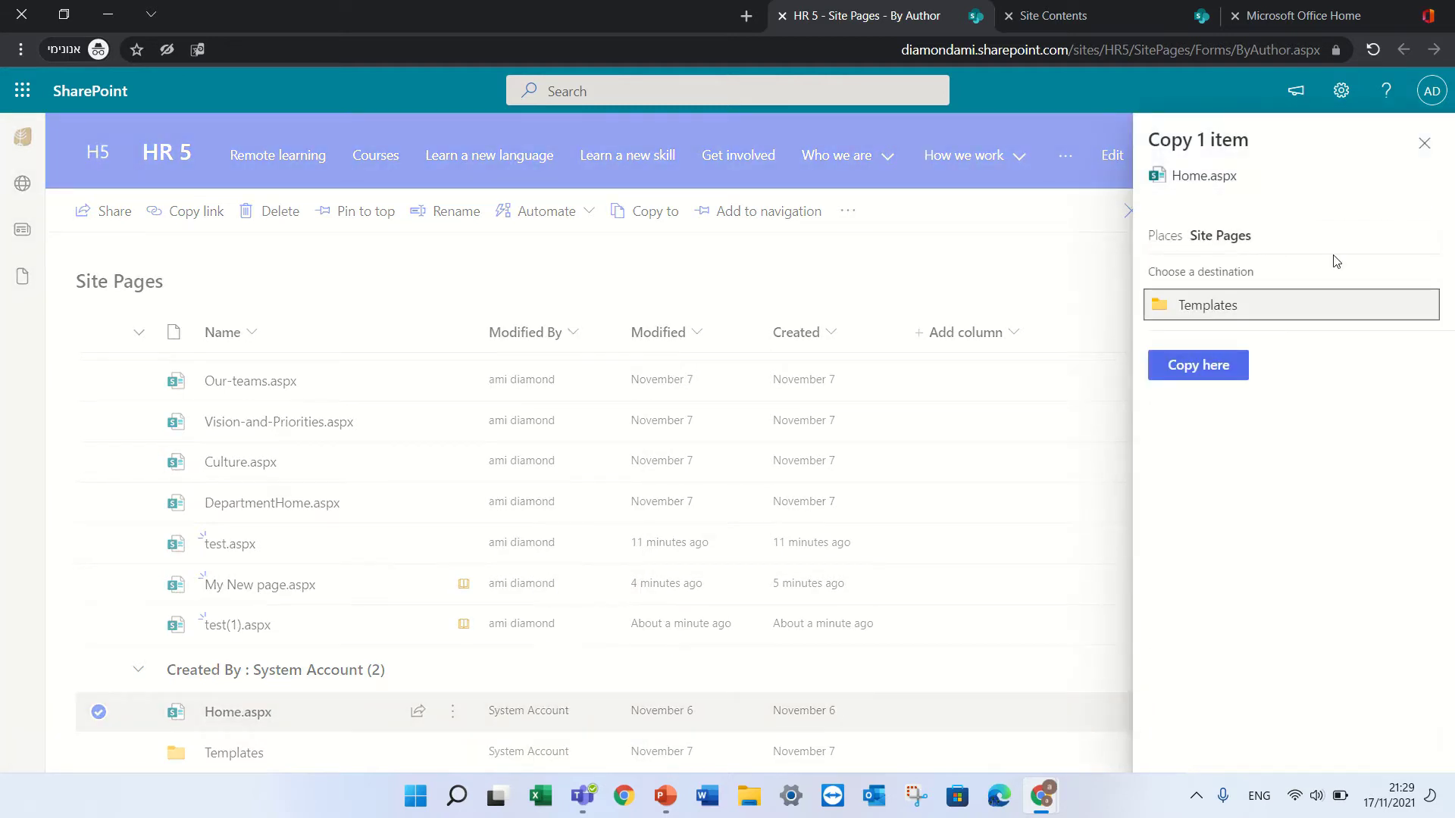
click(1212, 366)
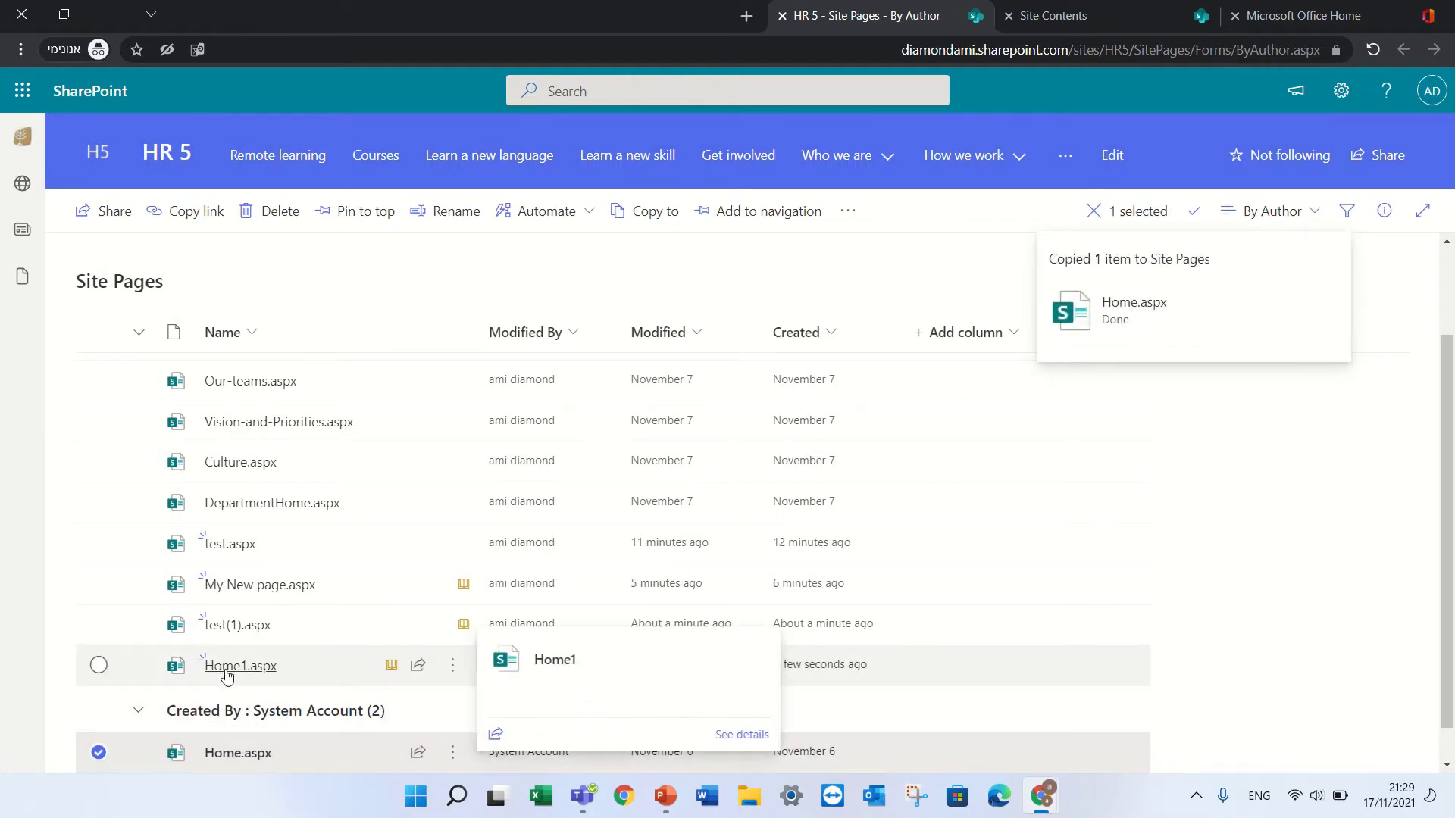
click(1260, 538)
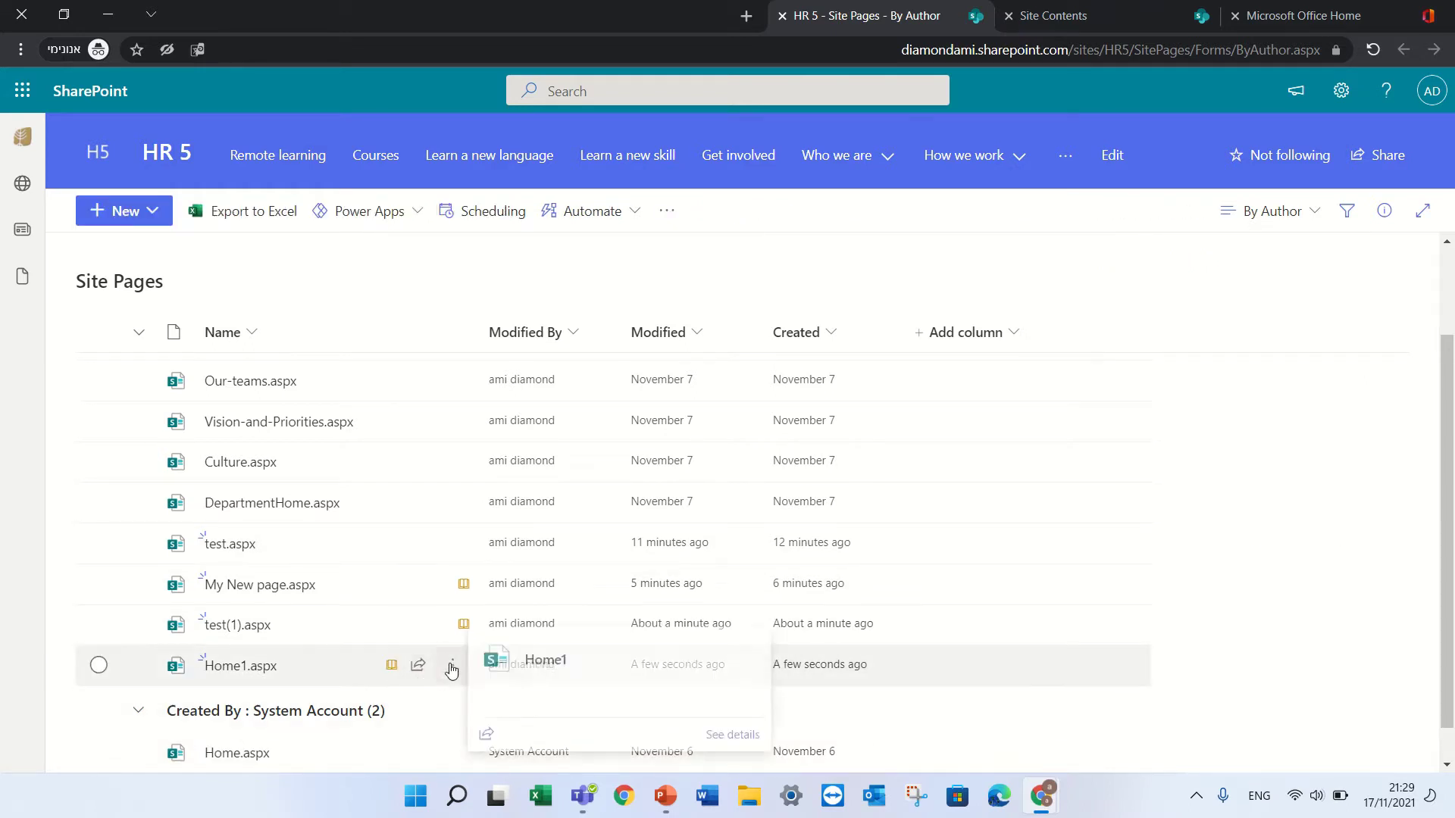
Step: Rename the copy of the Home page to Demo2 and view the renamed page before closing its tab
click(452, 666)
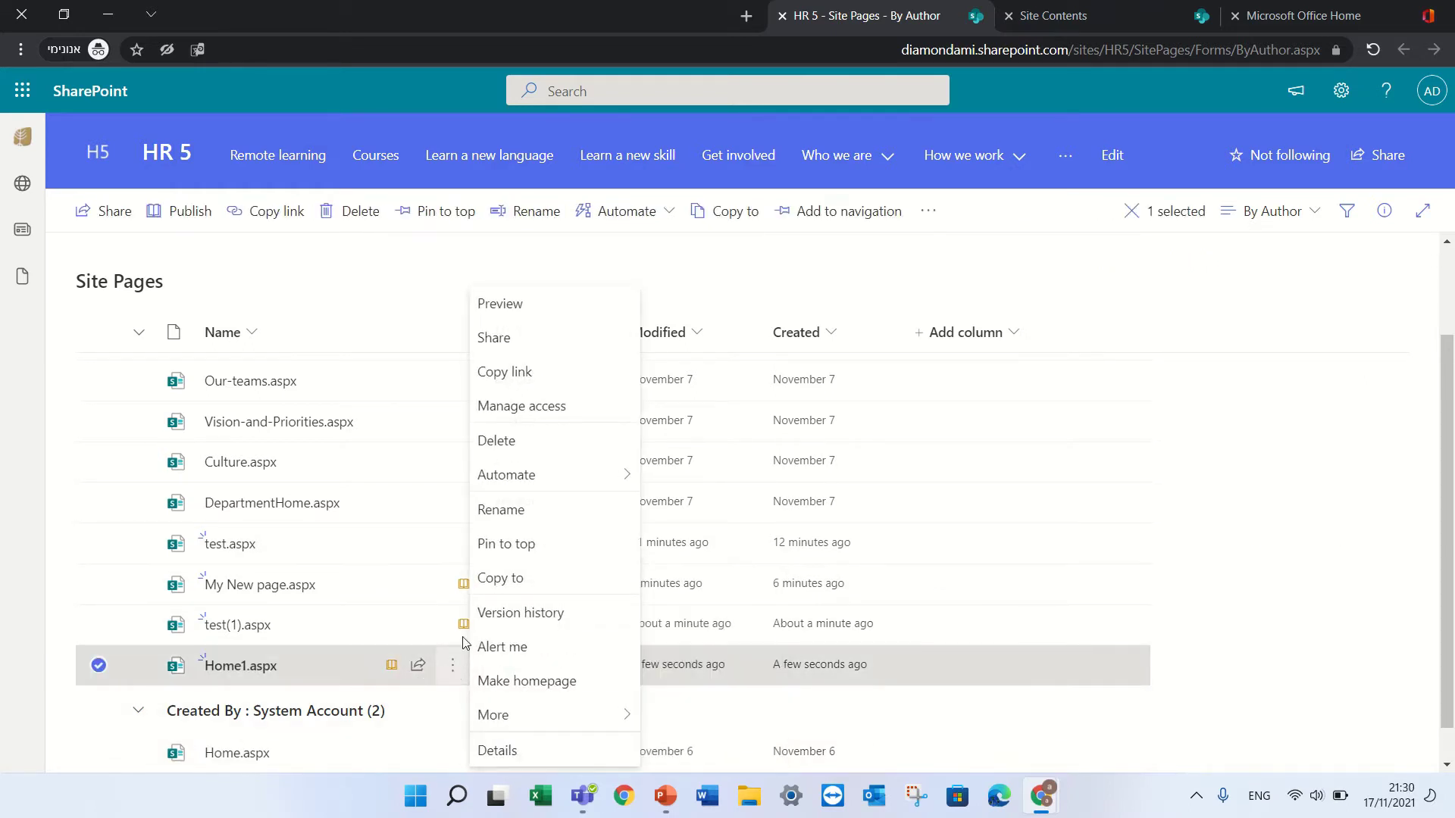
click(542, 509)
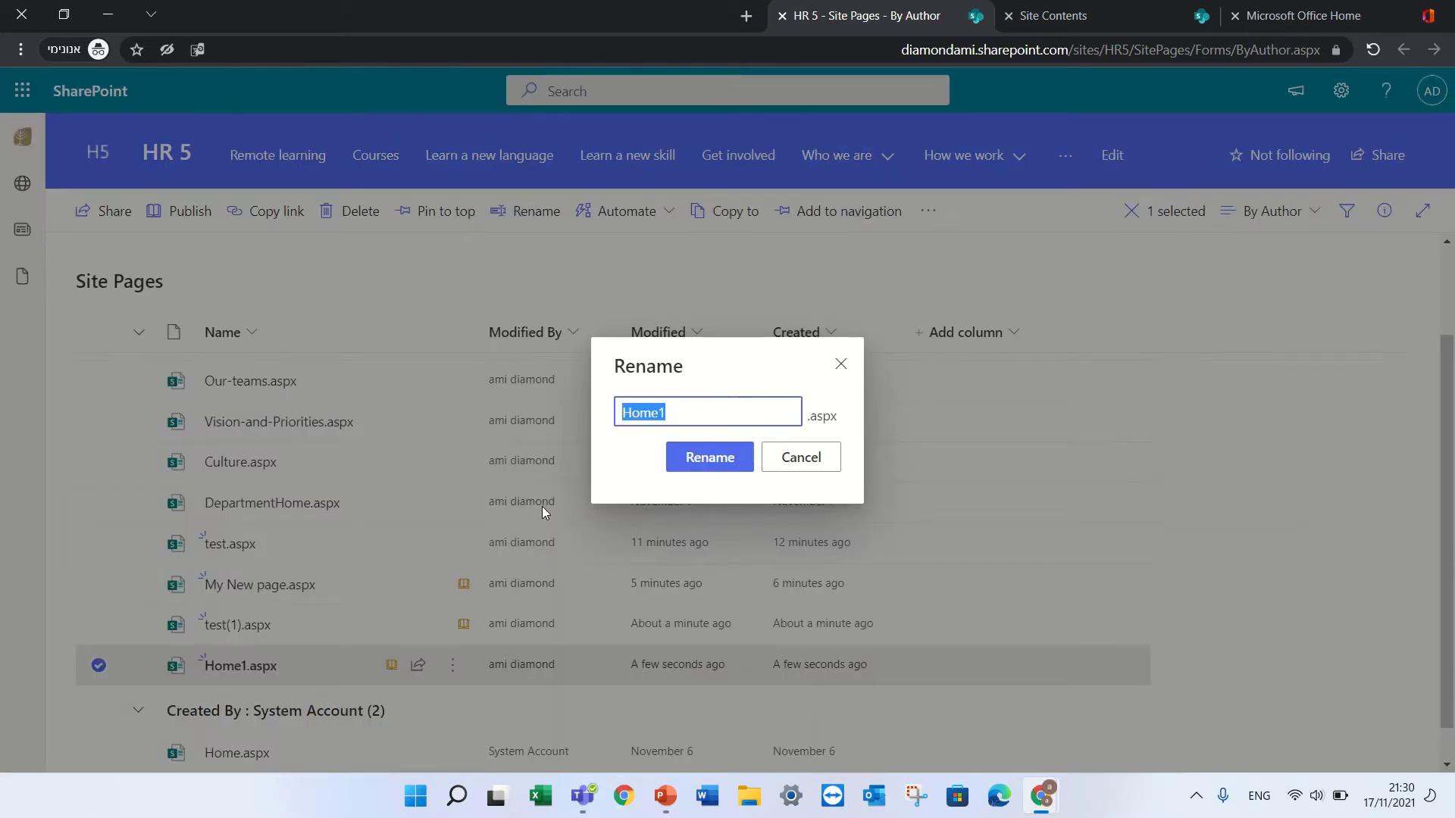
text(Demo2)
click(703, 457)
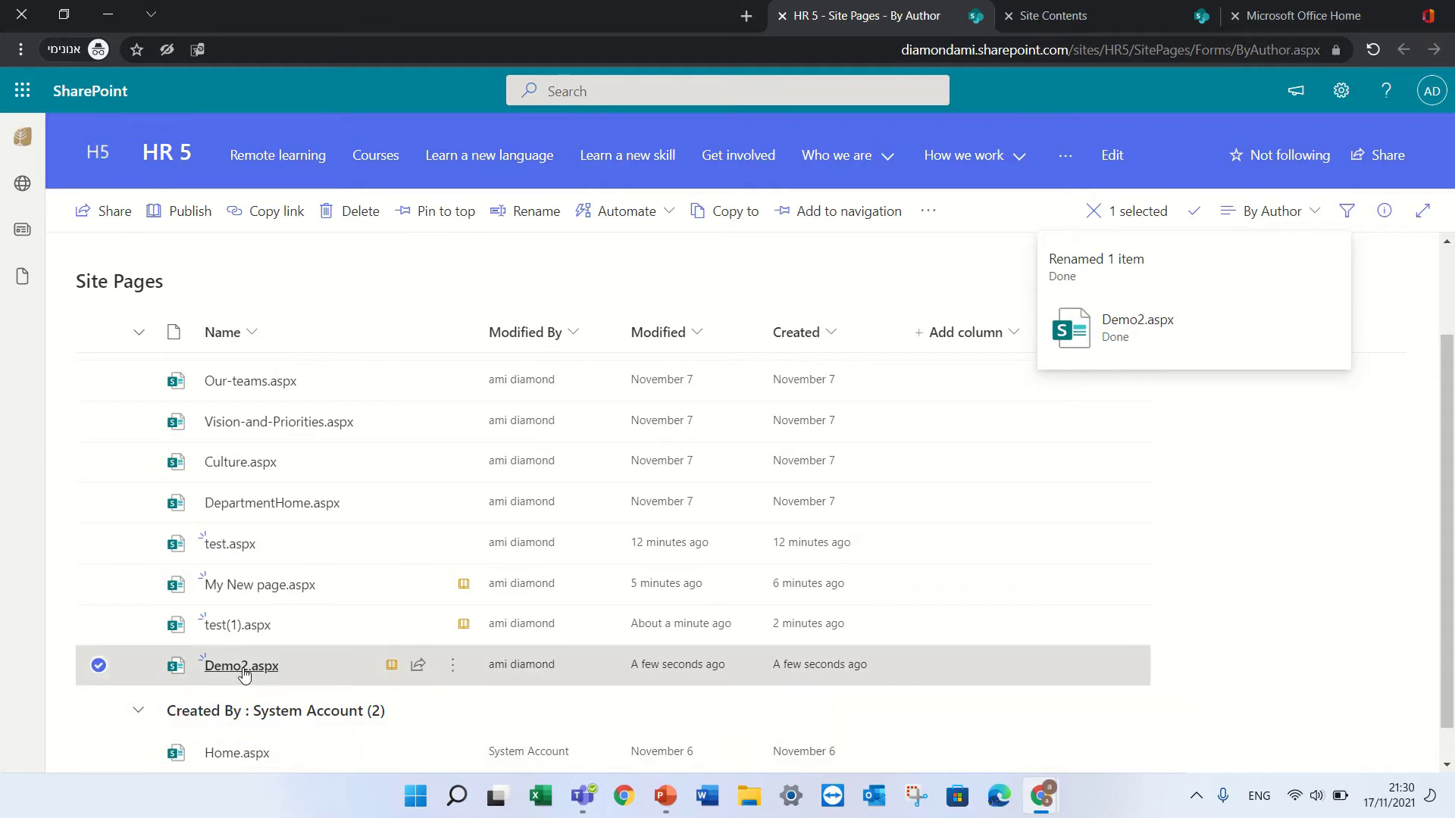
click(243, 667)
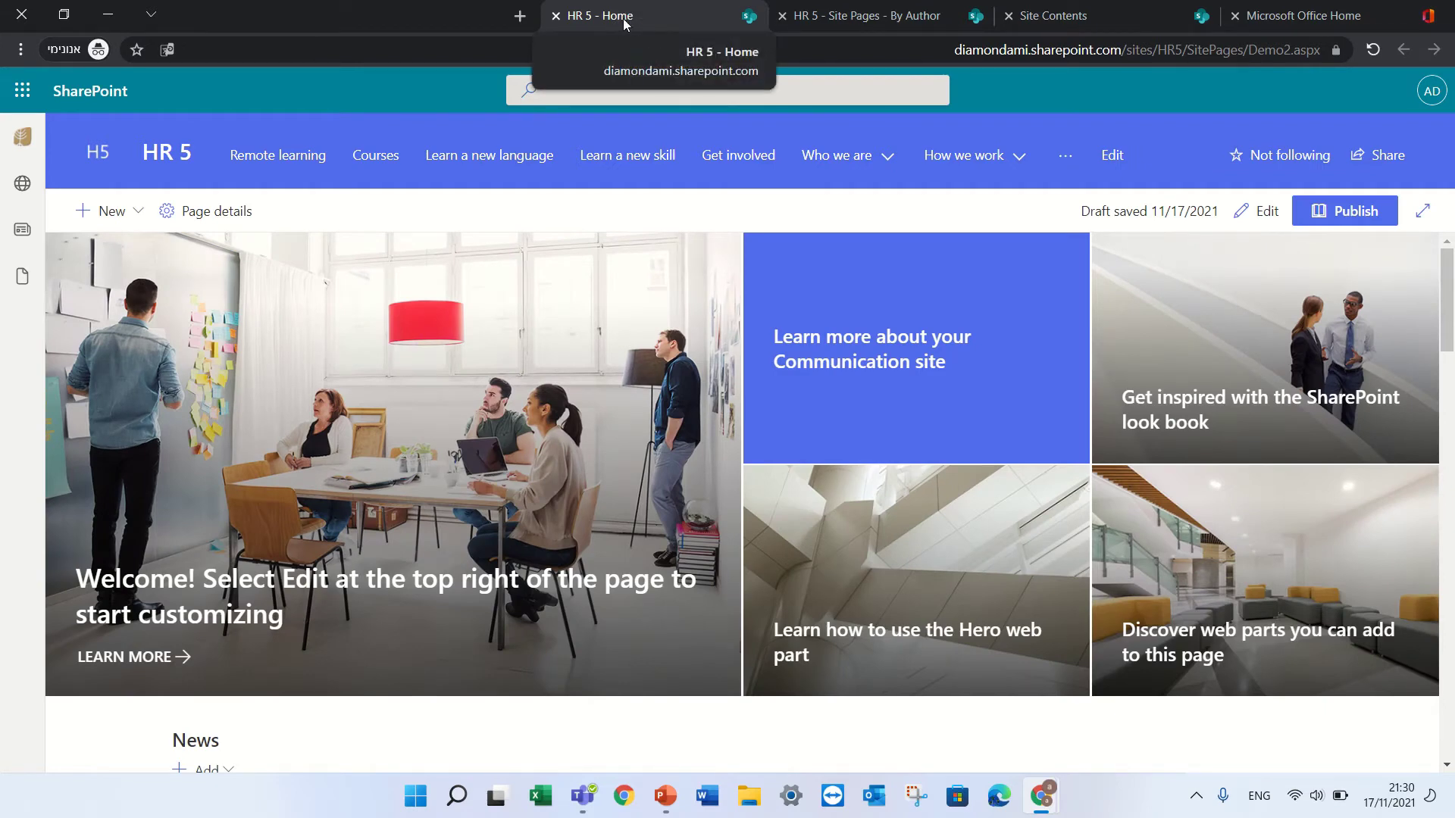
click(558, 15)
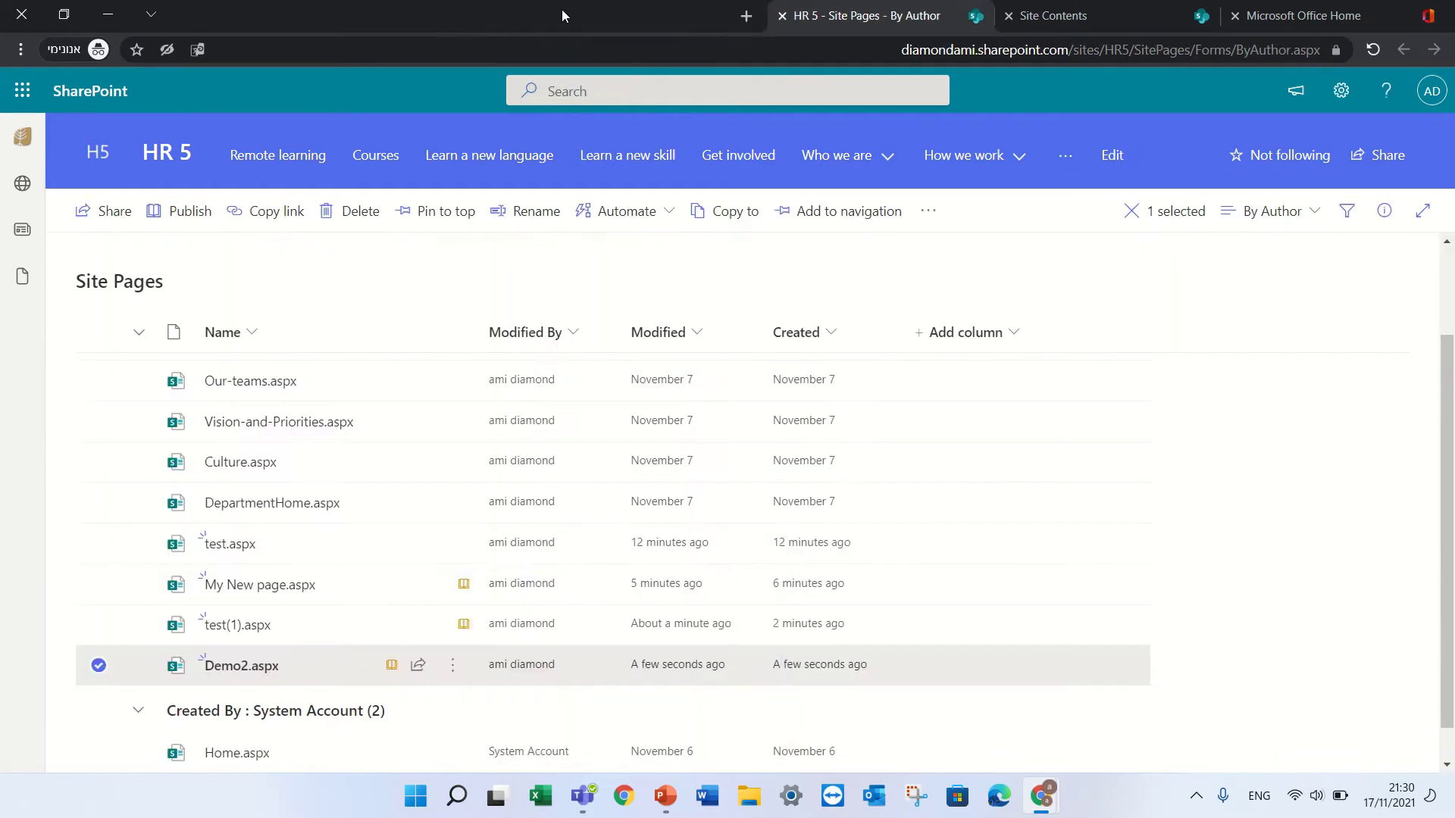
Step: Change the title of Demo2.aspx to Demo2 in its properties and open the page
click(454, 667)
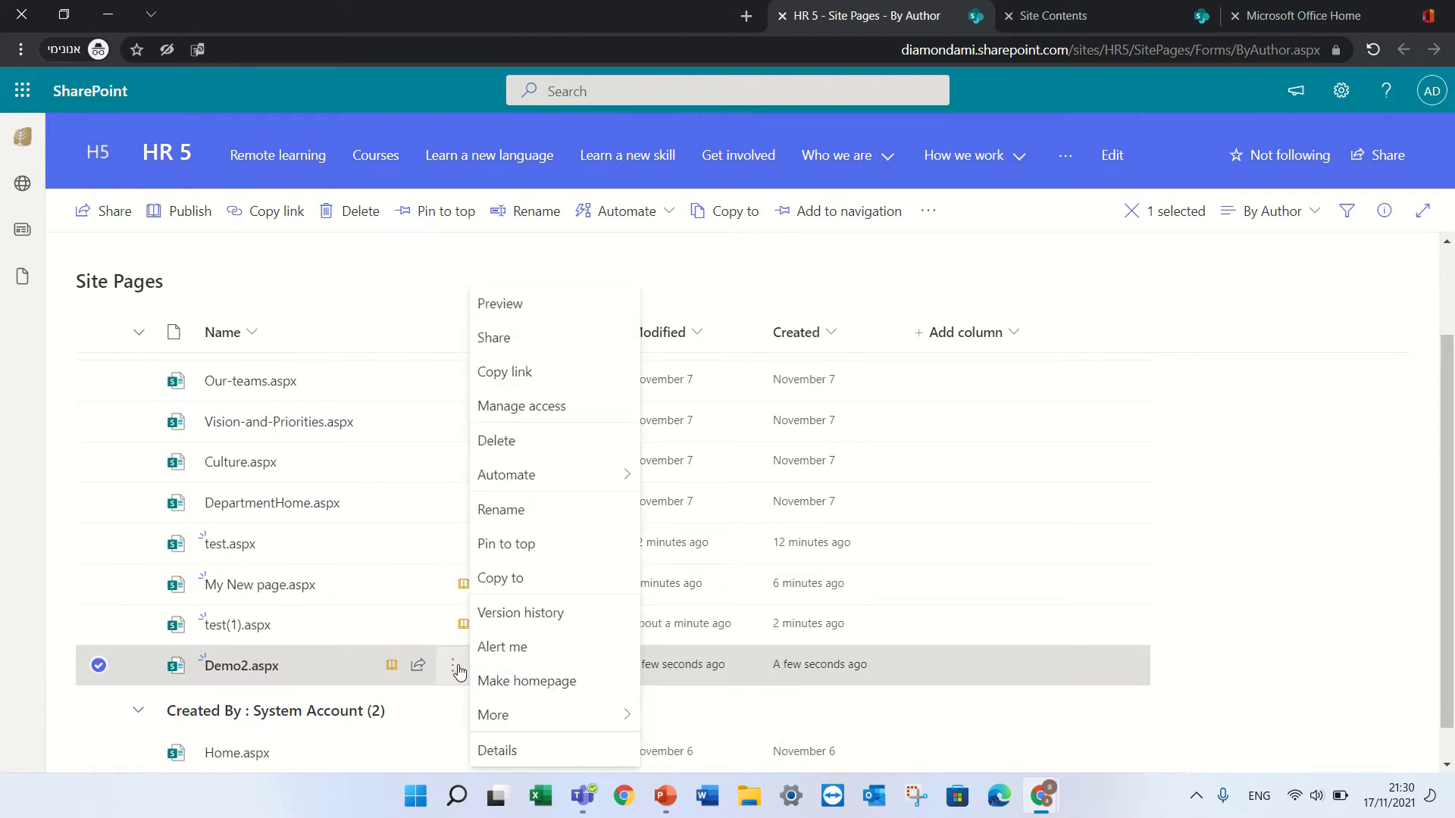
mouse_move(504, 718)
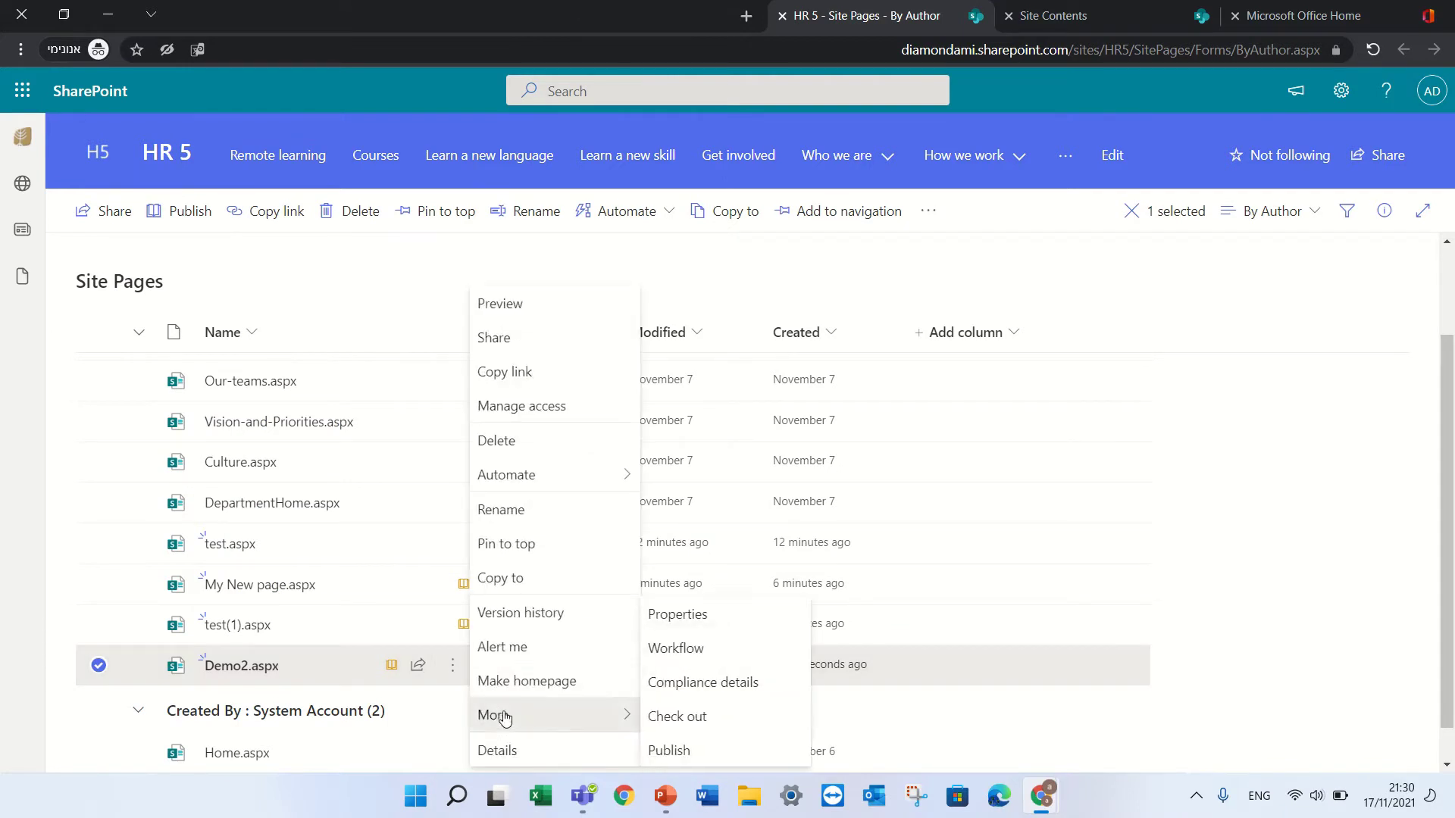
click(707, 614)
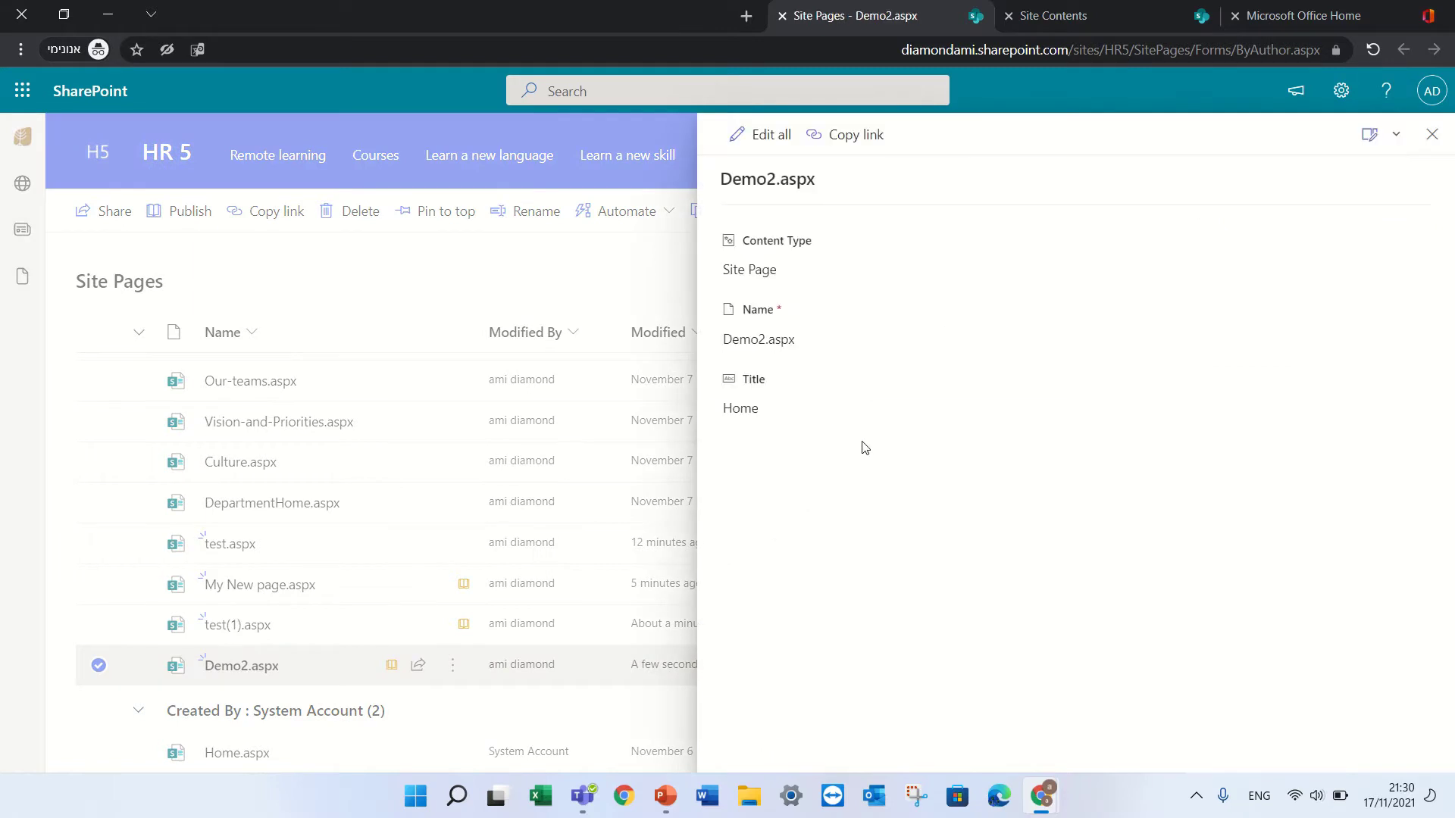
click(770, 136)
double_click(779, 340)
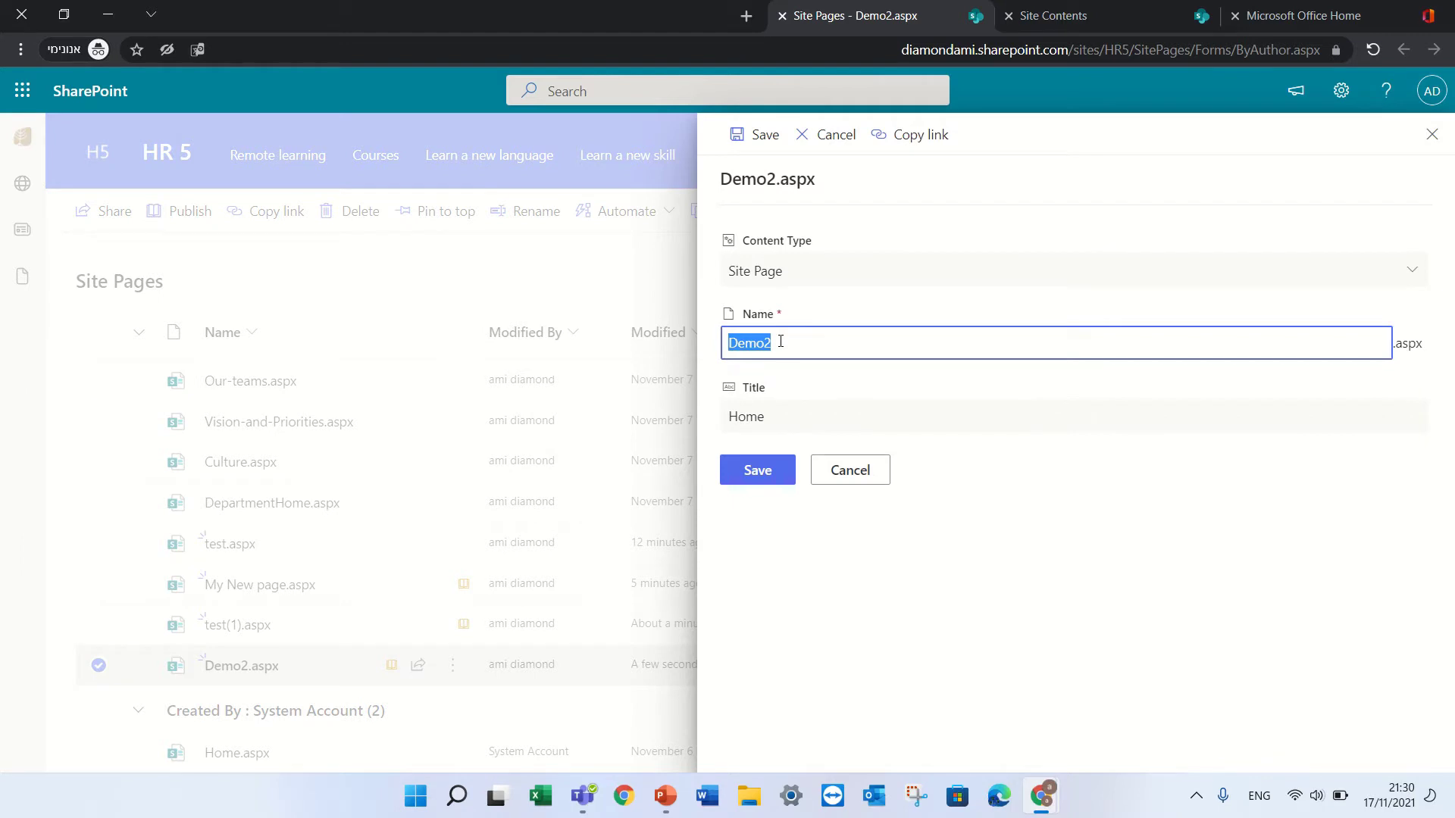
double_click(773, 407)
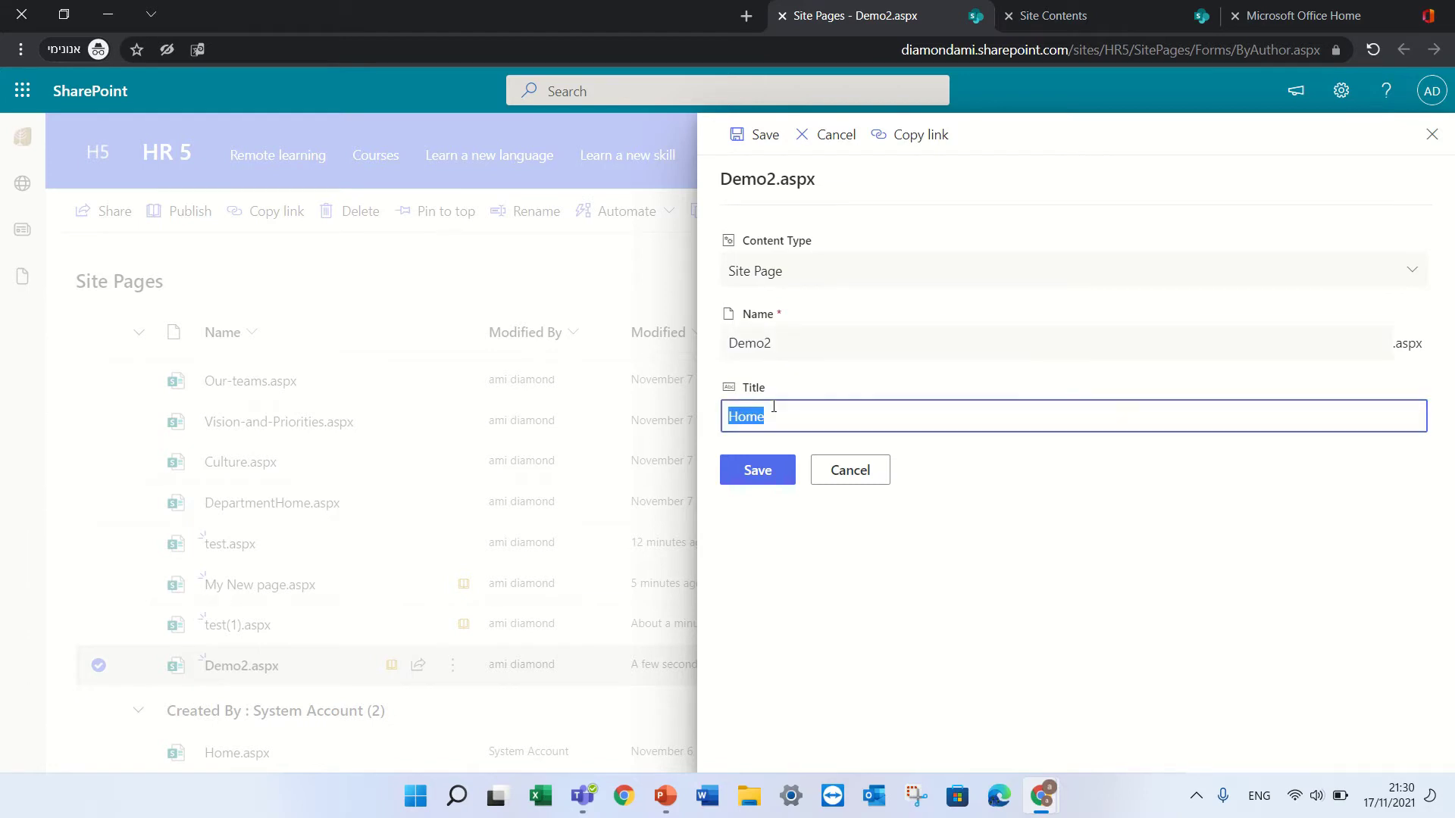
text(Demo2)
click(754, 482)
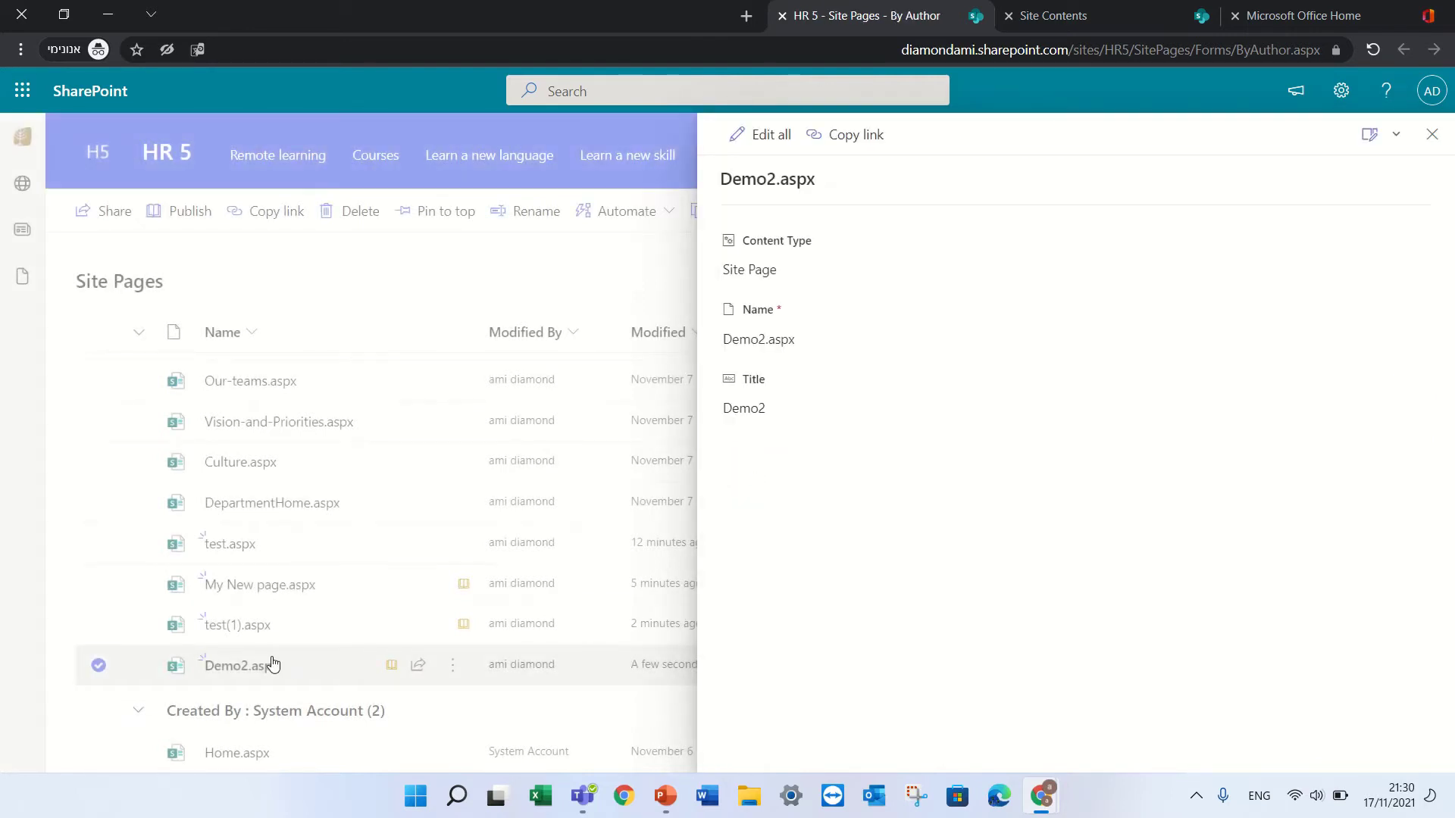
click(1431, 134)
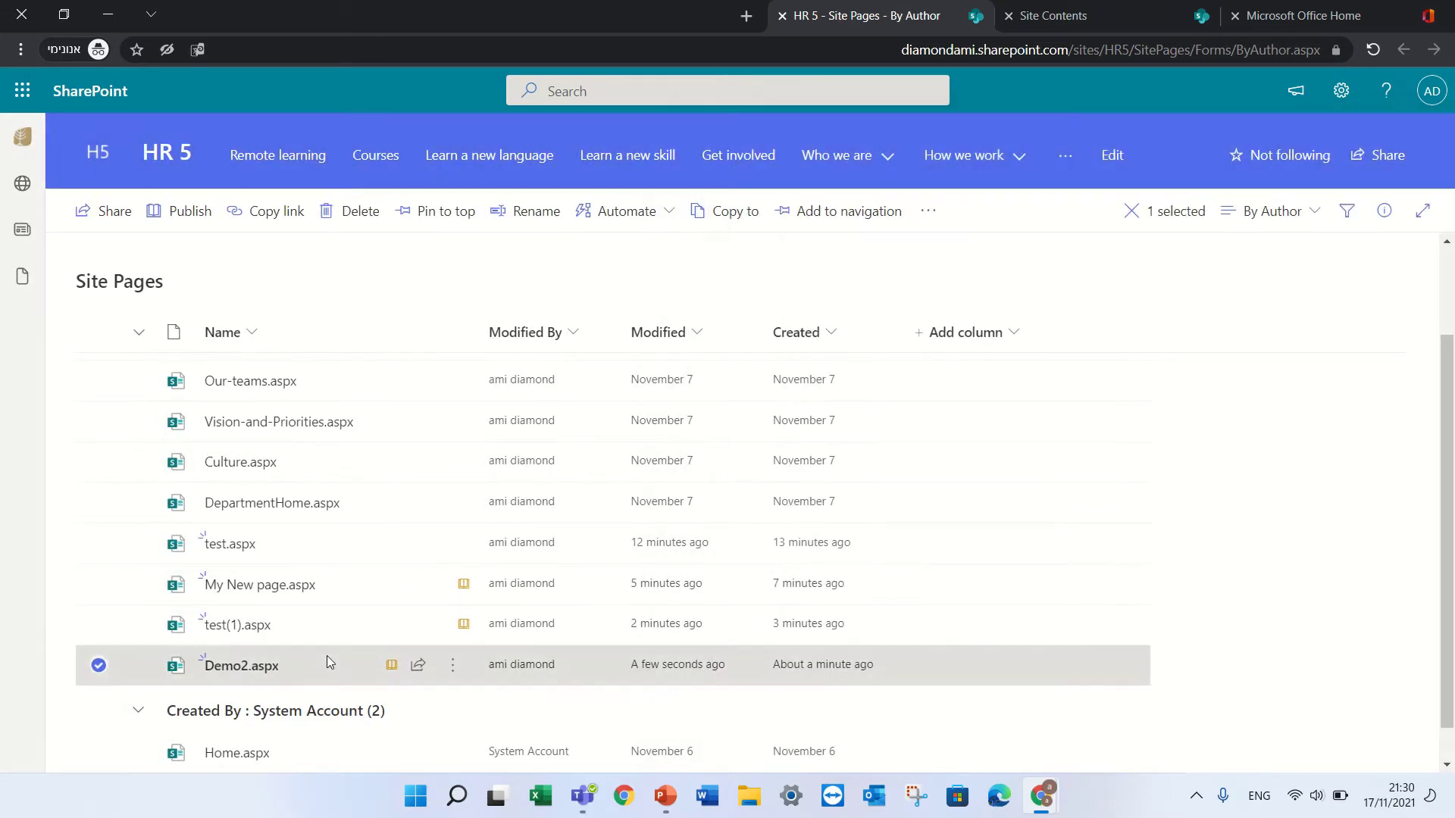
click(258, 667)
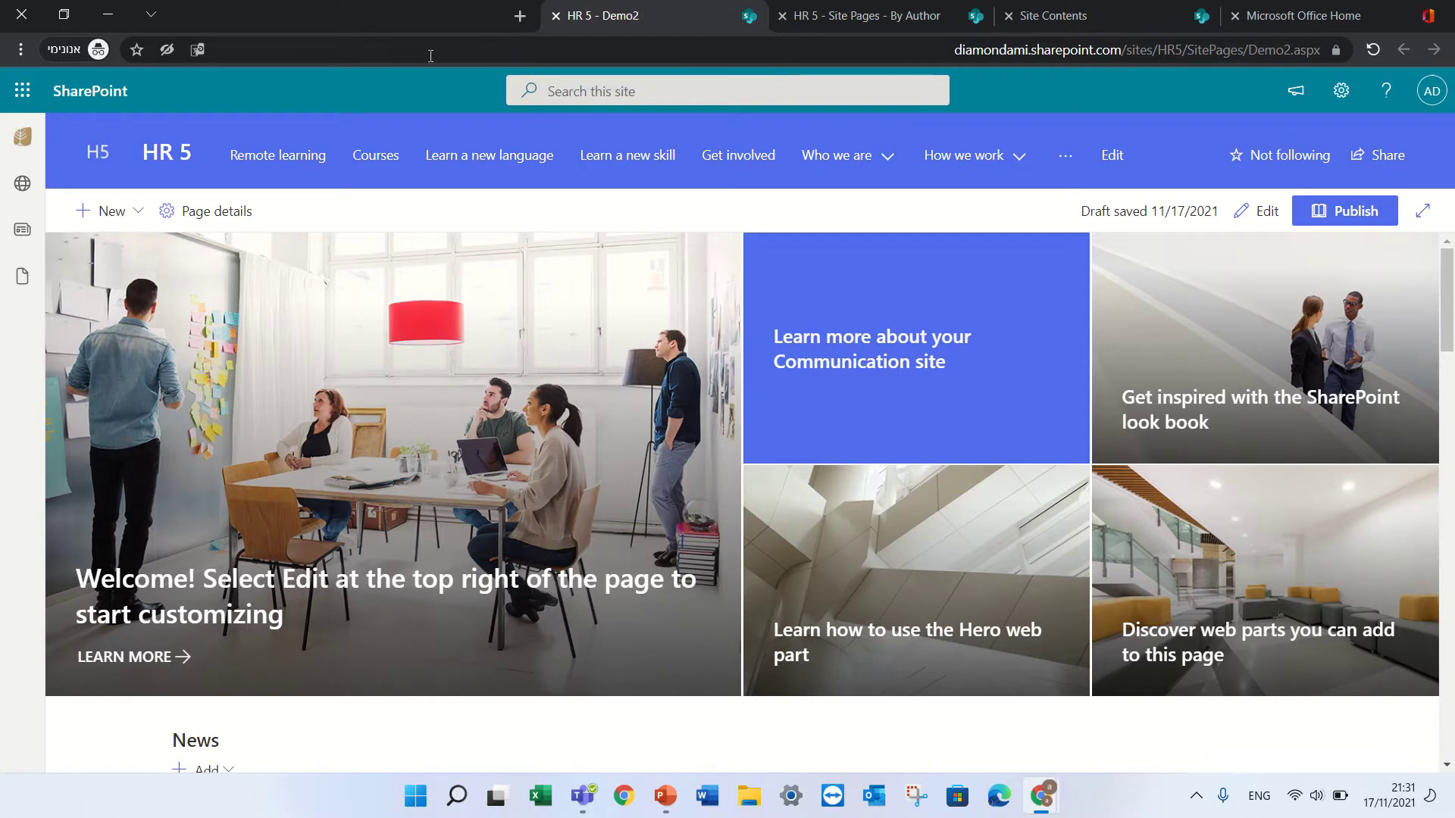
Step: Create a team site named demo123 from the SharePoint start page, adding no members and skipping the template choice
click(85, 95)
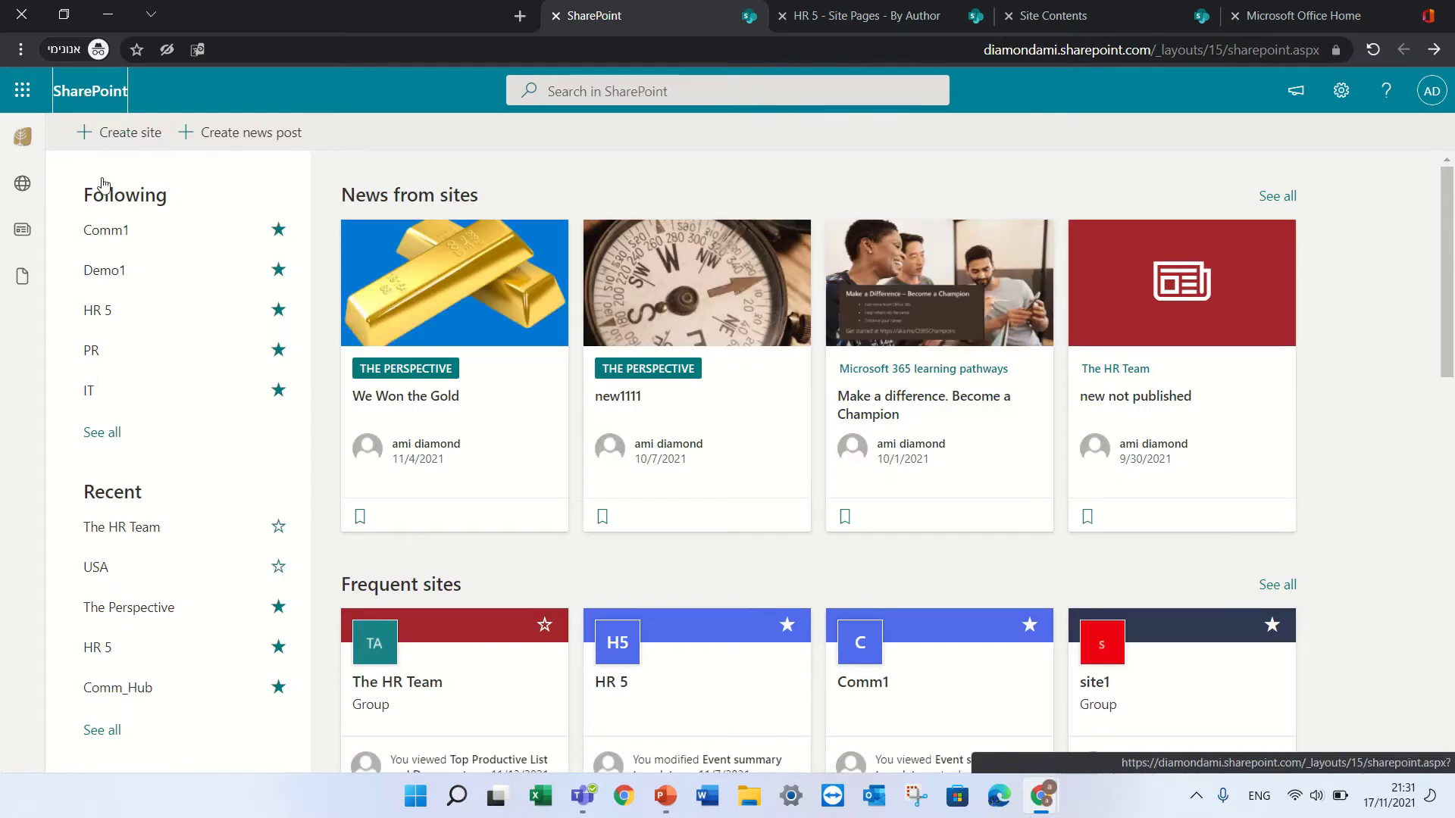
click(129, 133)
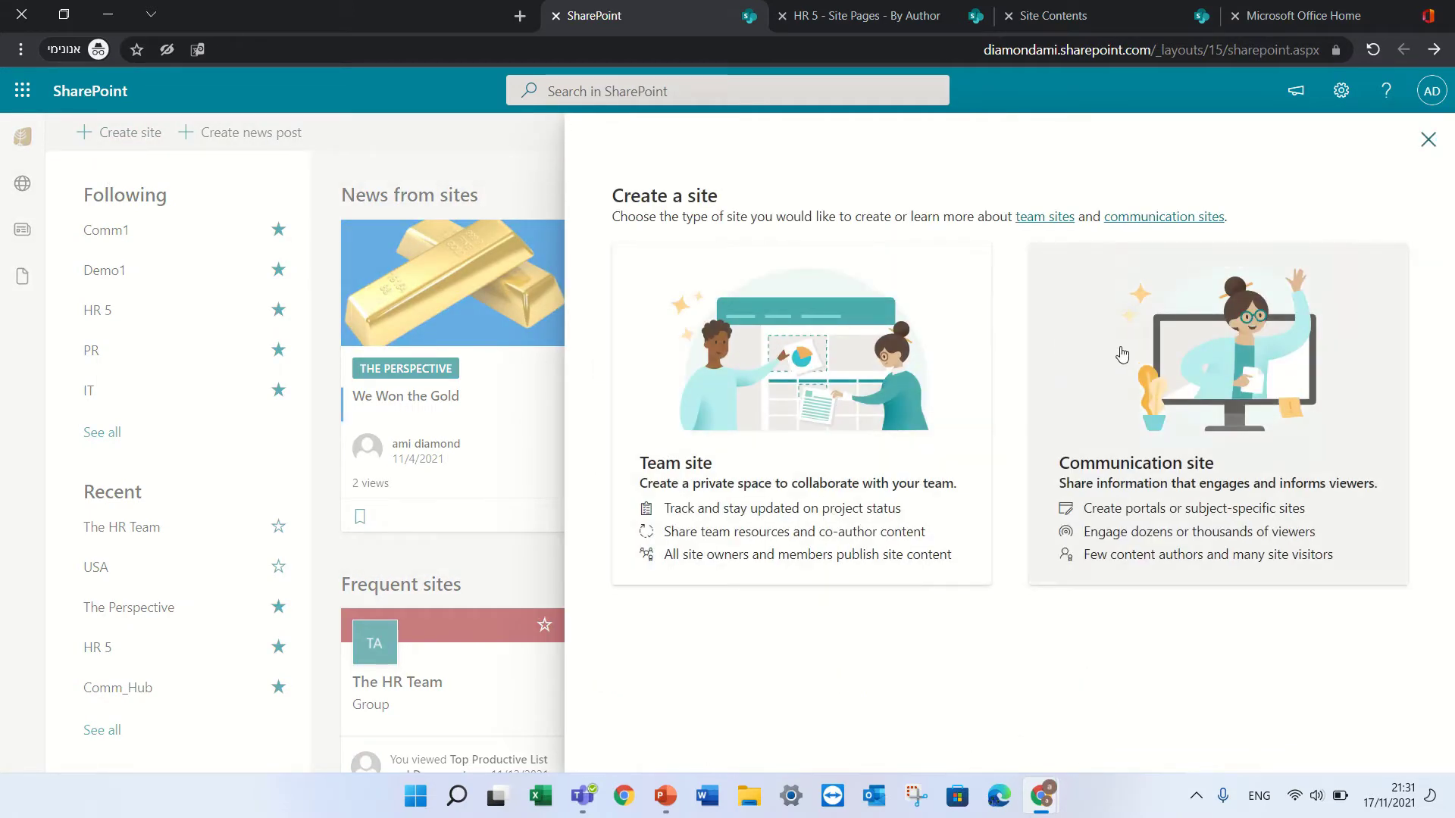
click(802, 388)
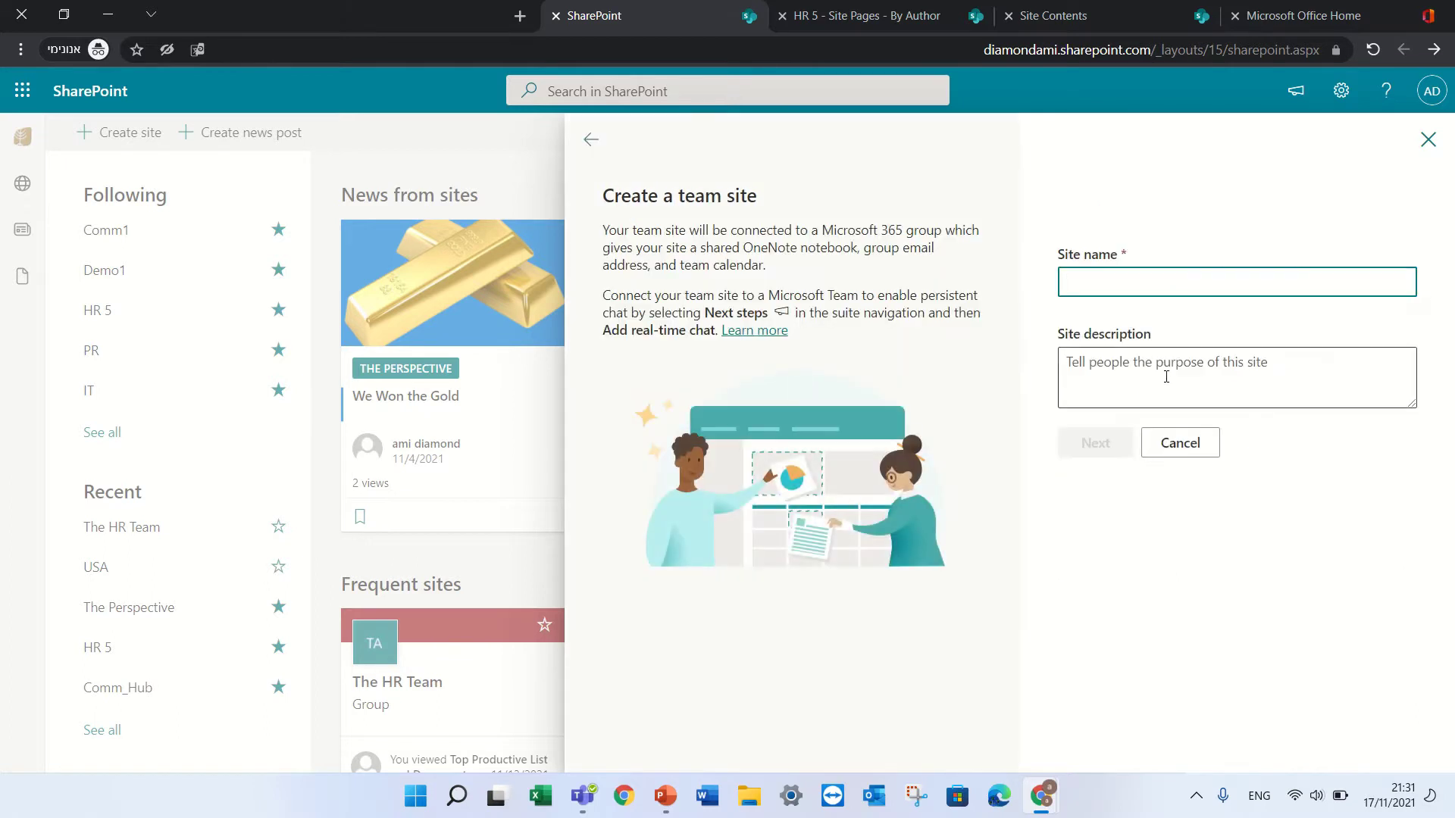
text(demo)
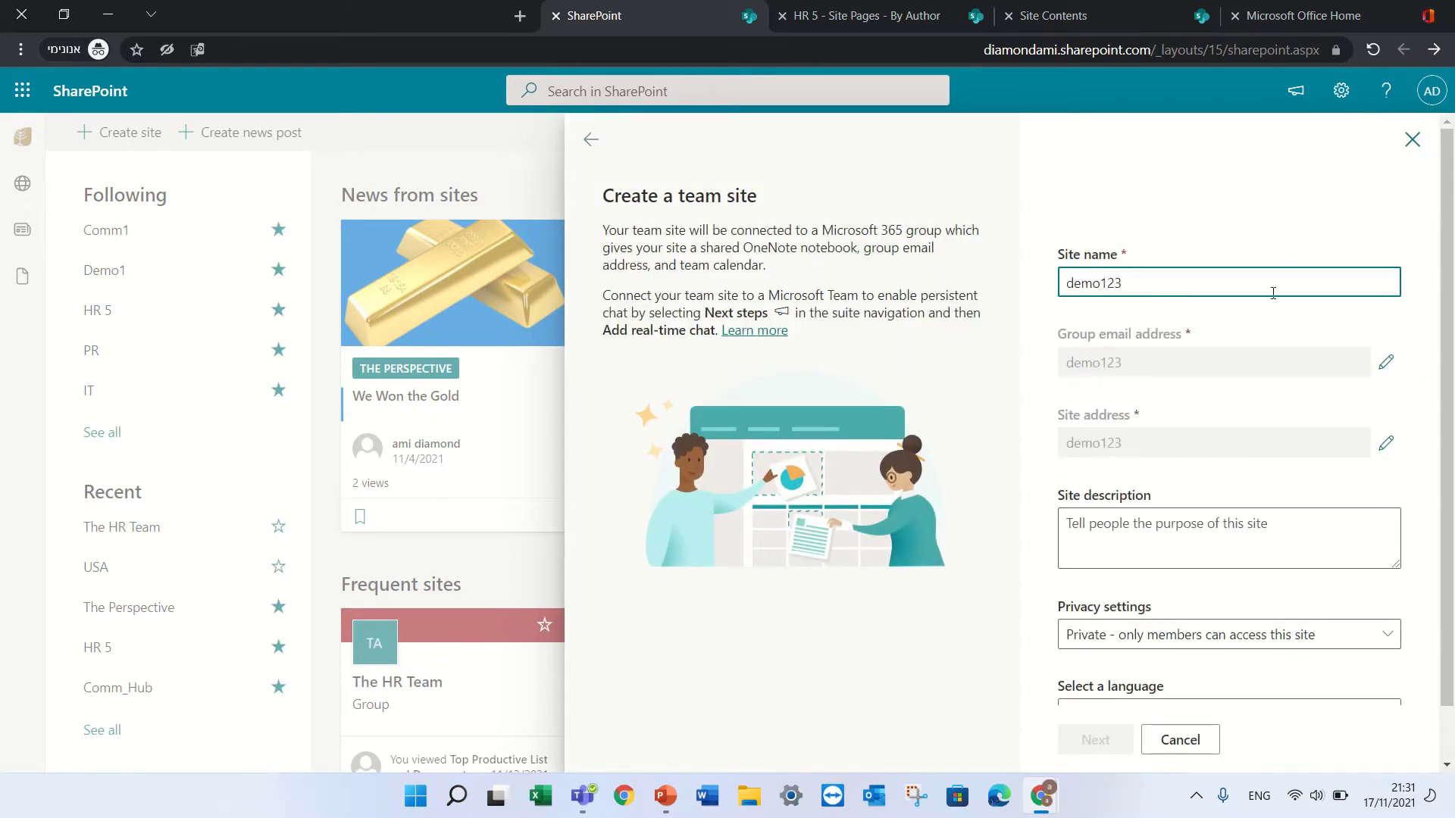
text(123)
click(1096, 739)
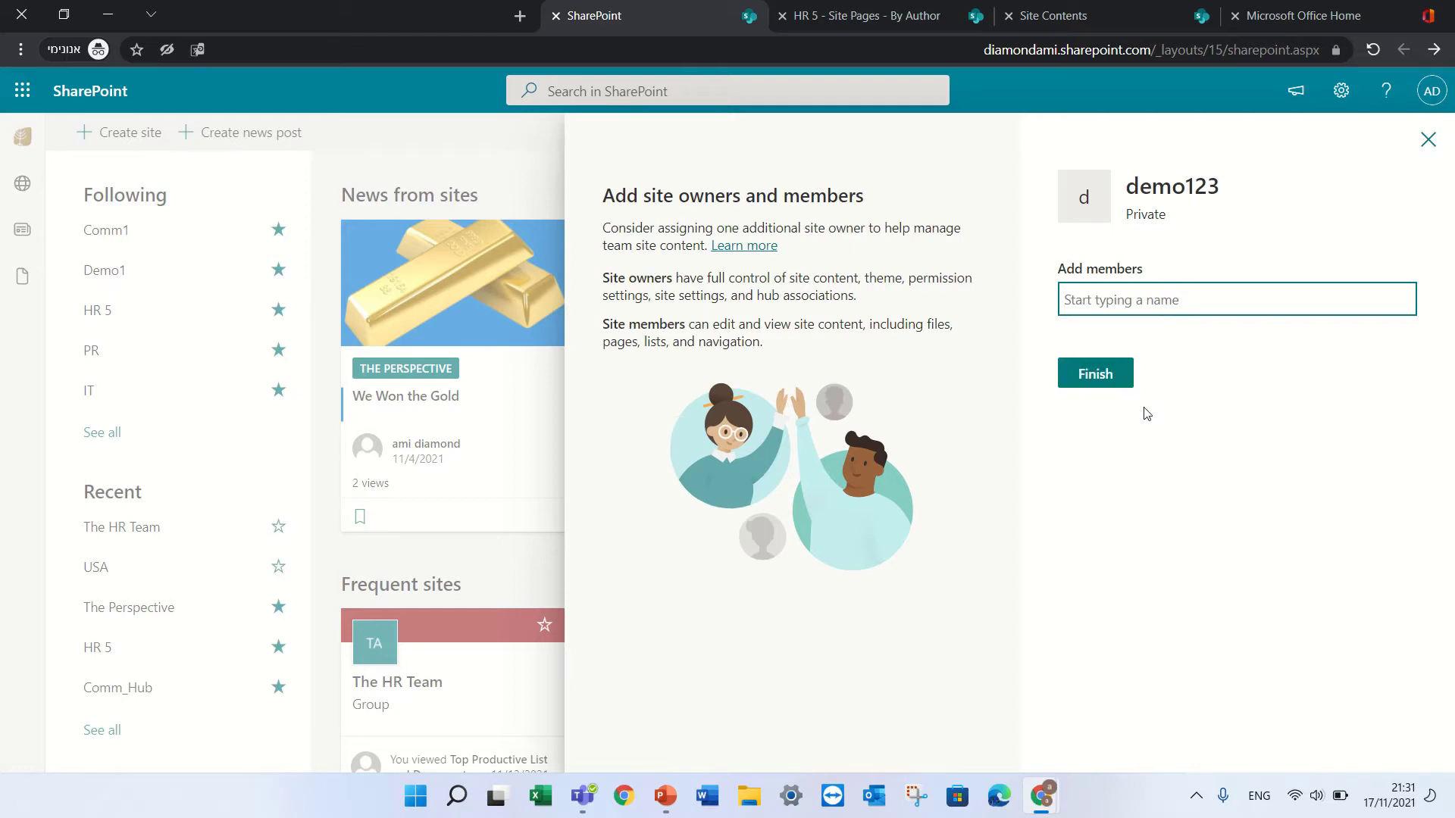
click(1111, 368)
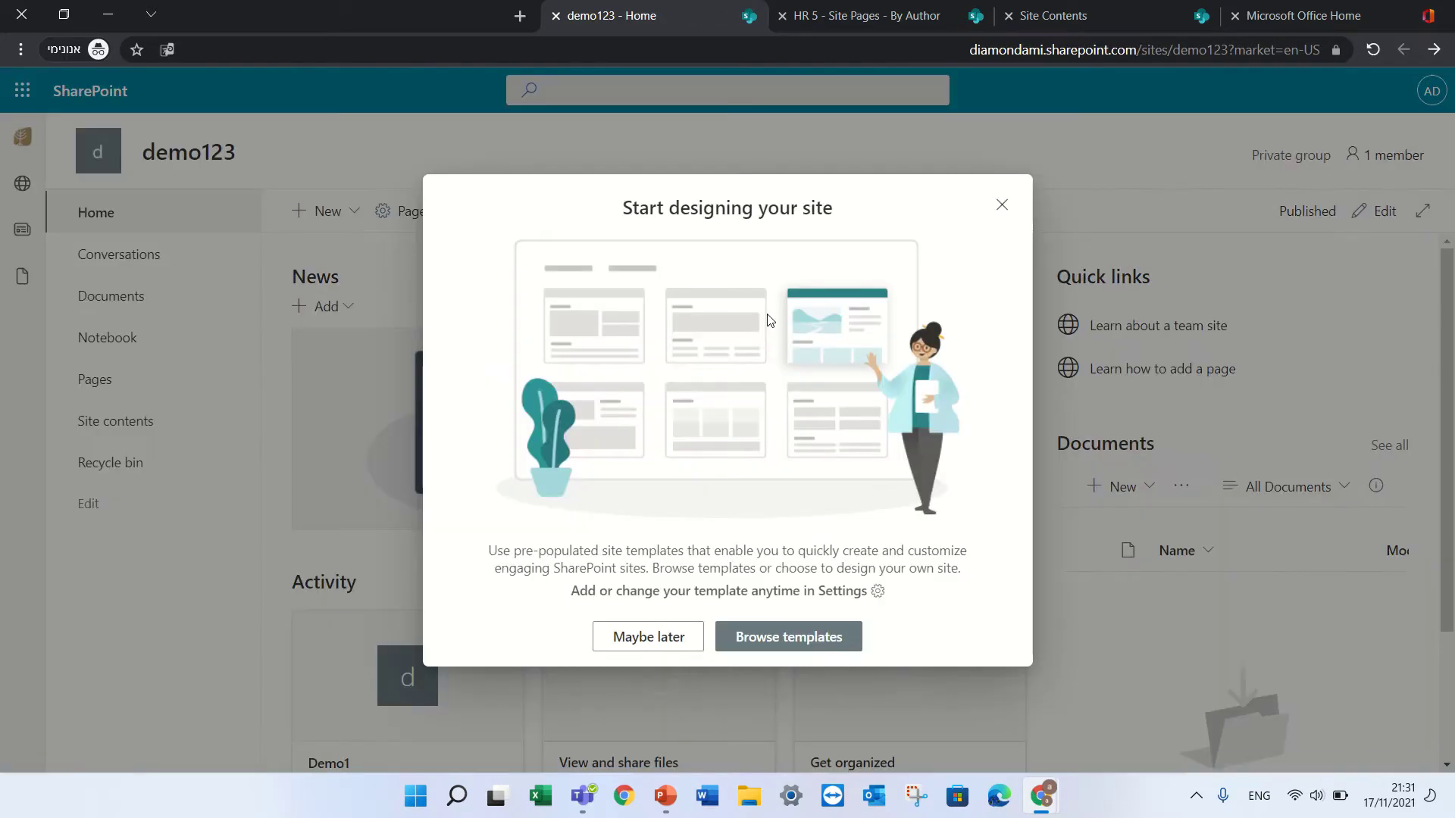
click(641, 642)
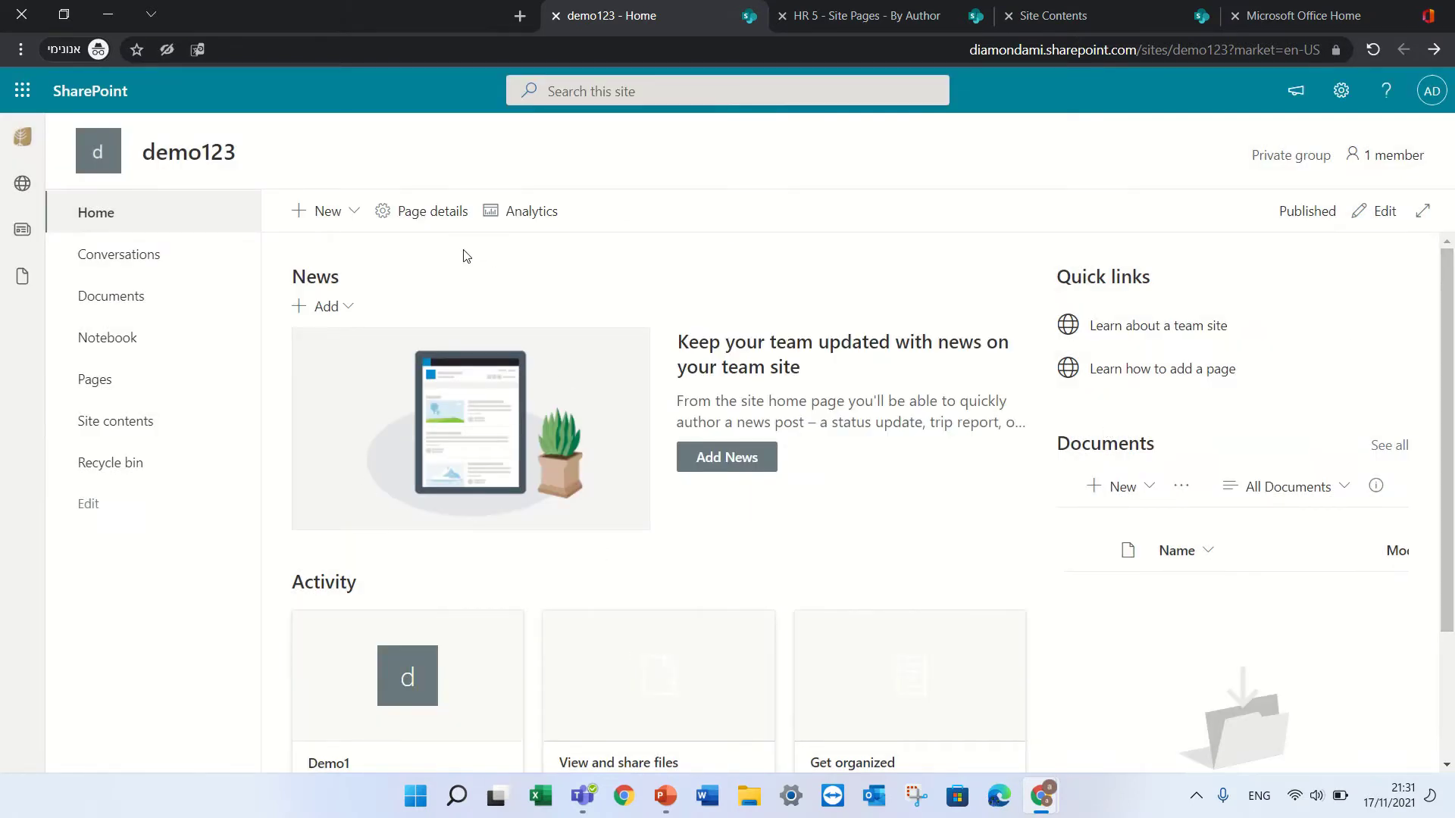
Step: Create a new page on the demo123 site from the Blank template and set its title area layout to Plain
click(349, 220)
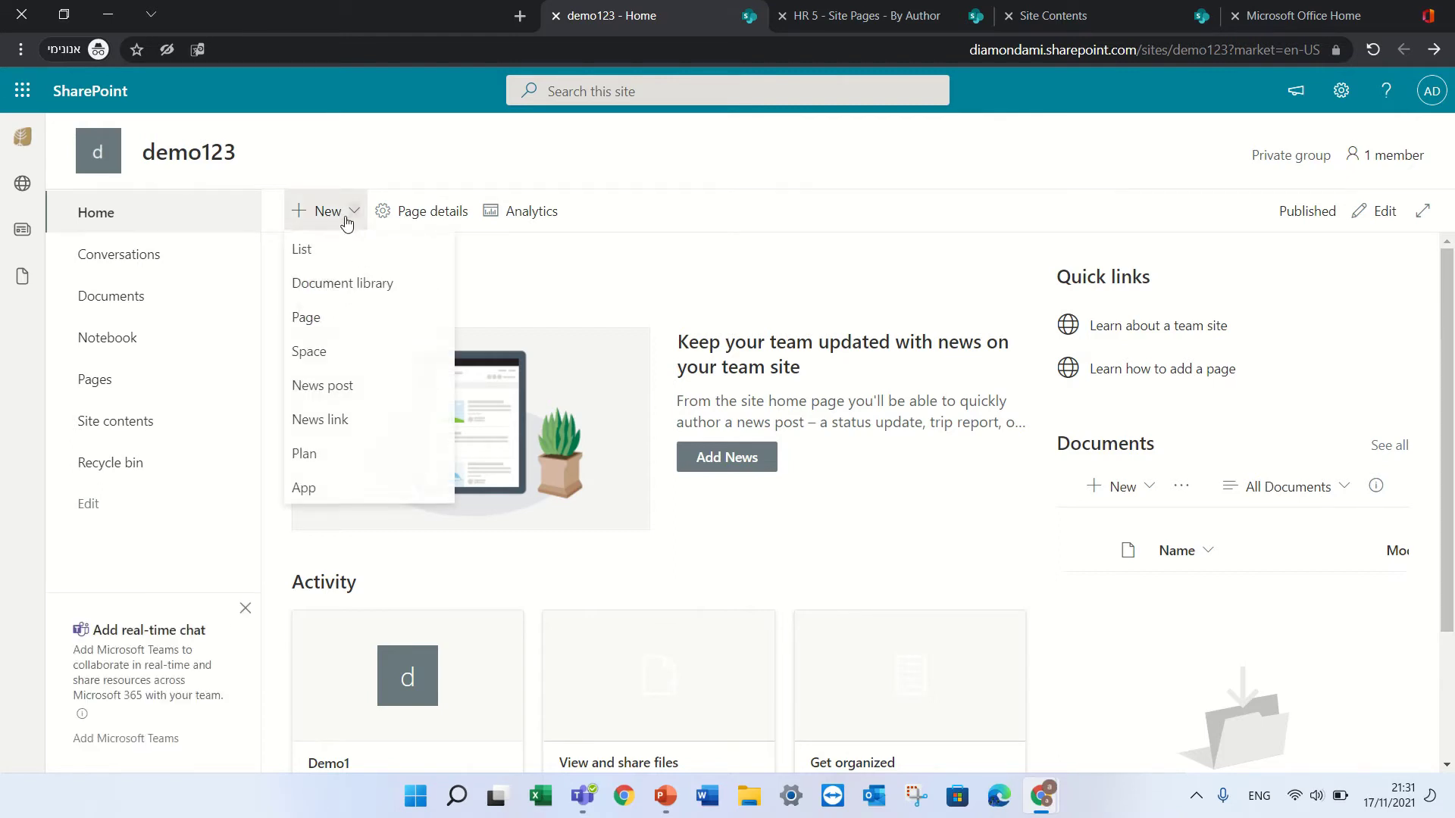
click(352, 328)
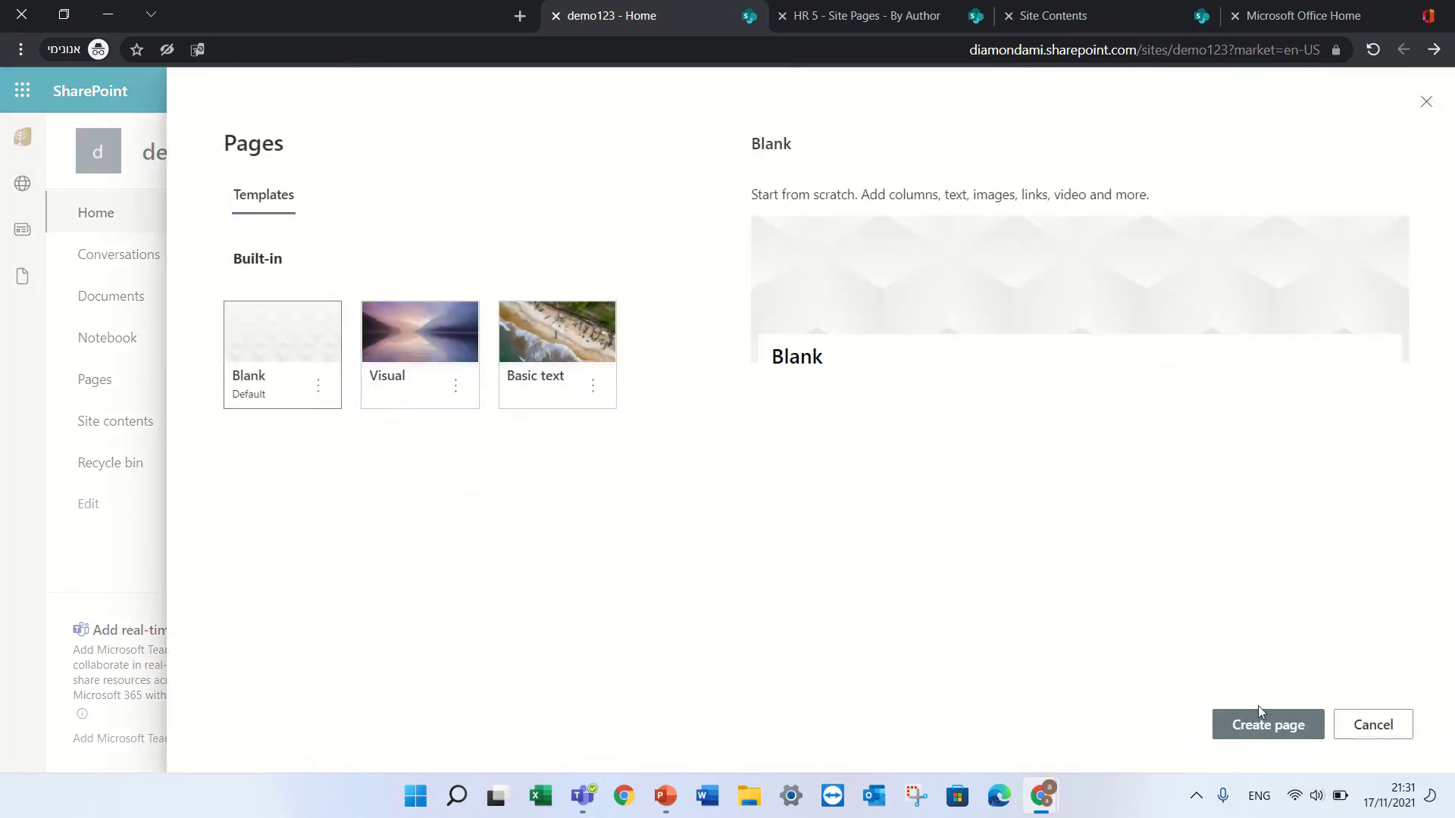
click(1263, 726)
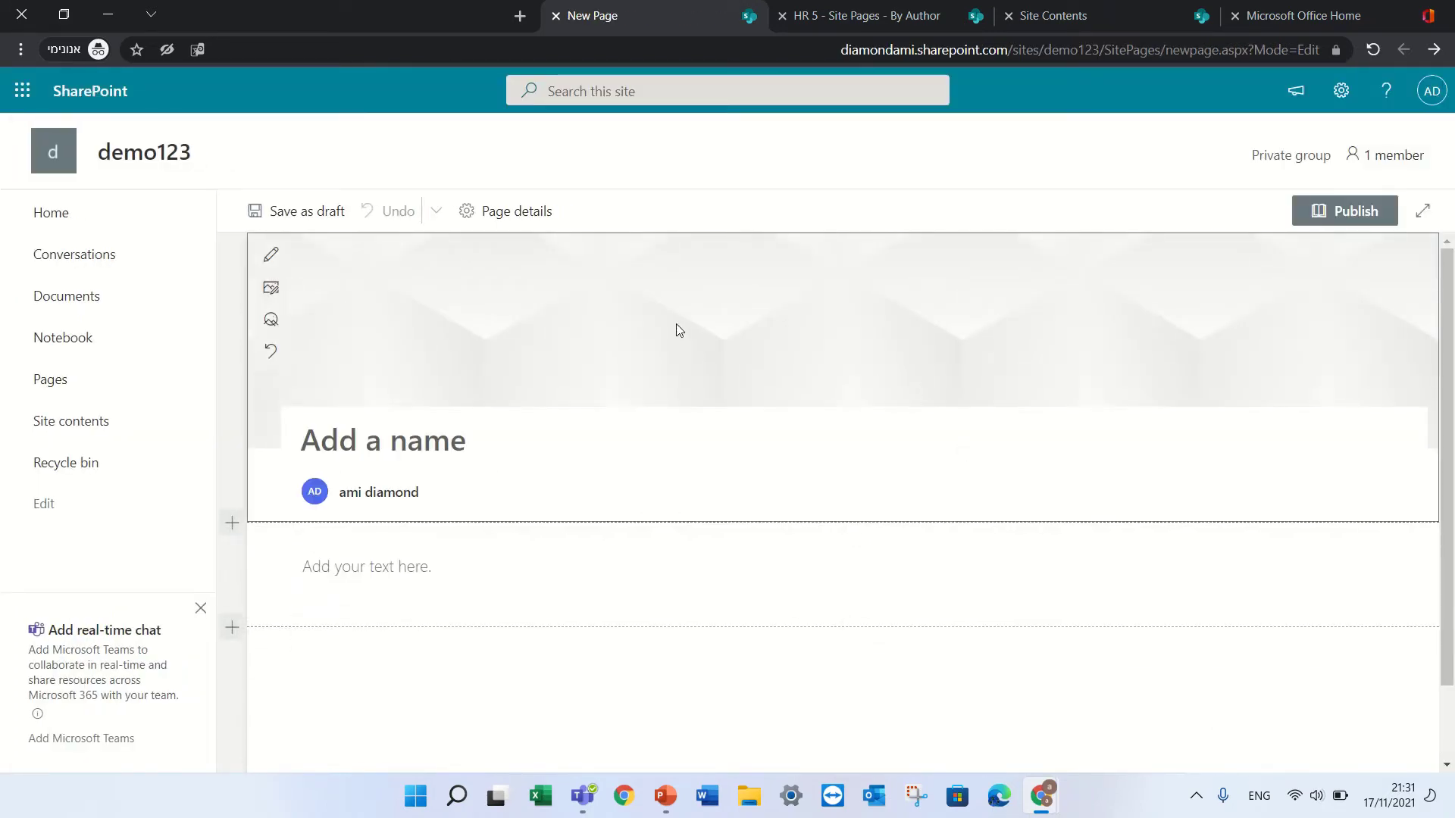
click(275, 262)
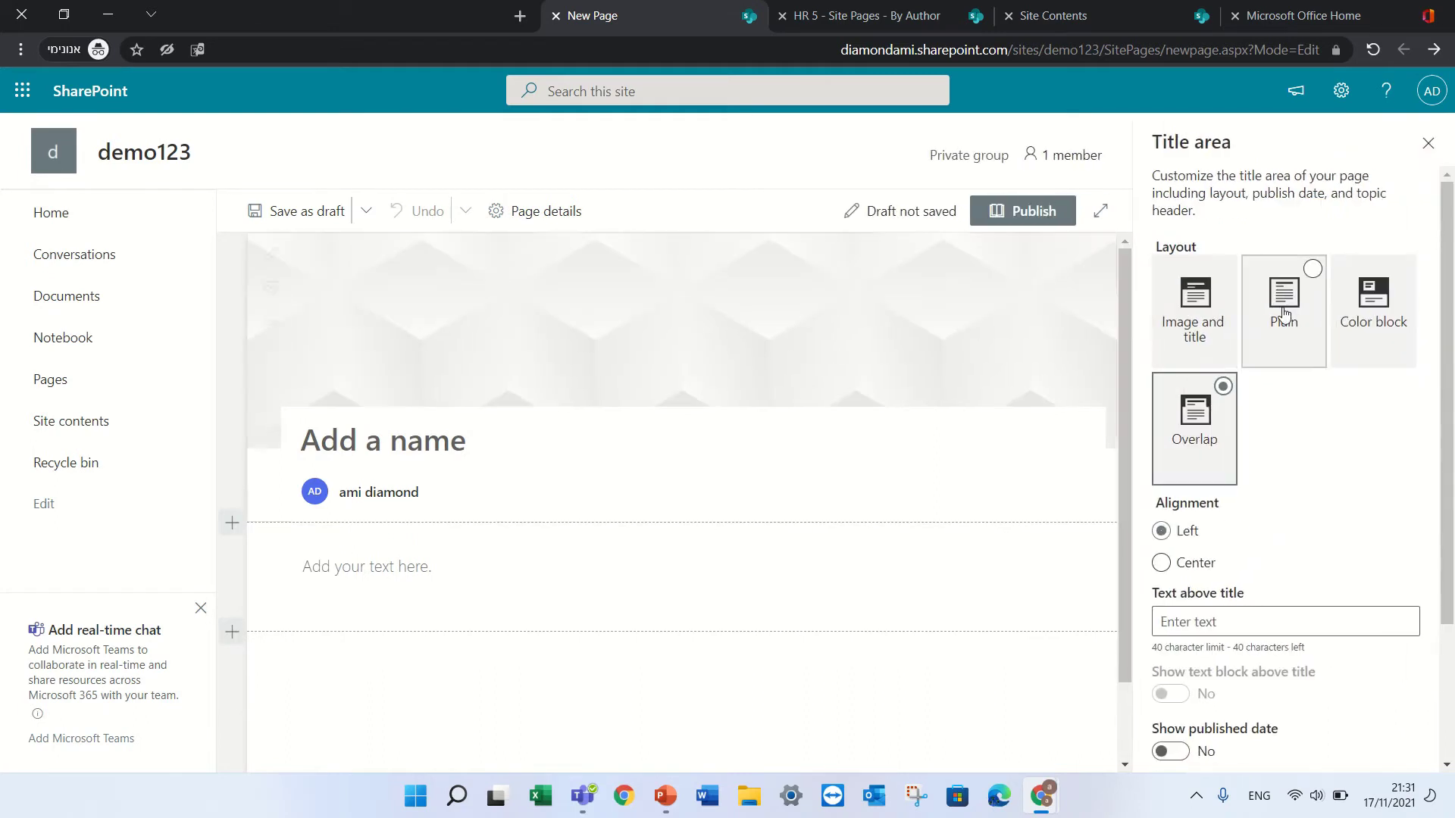
click(1308, 271)
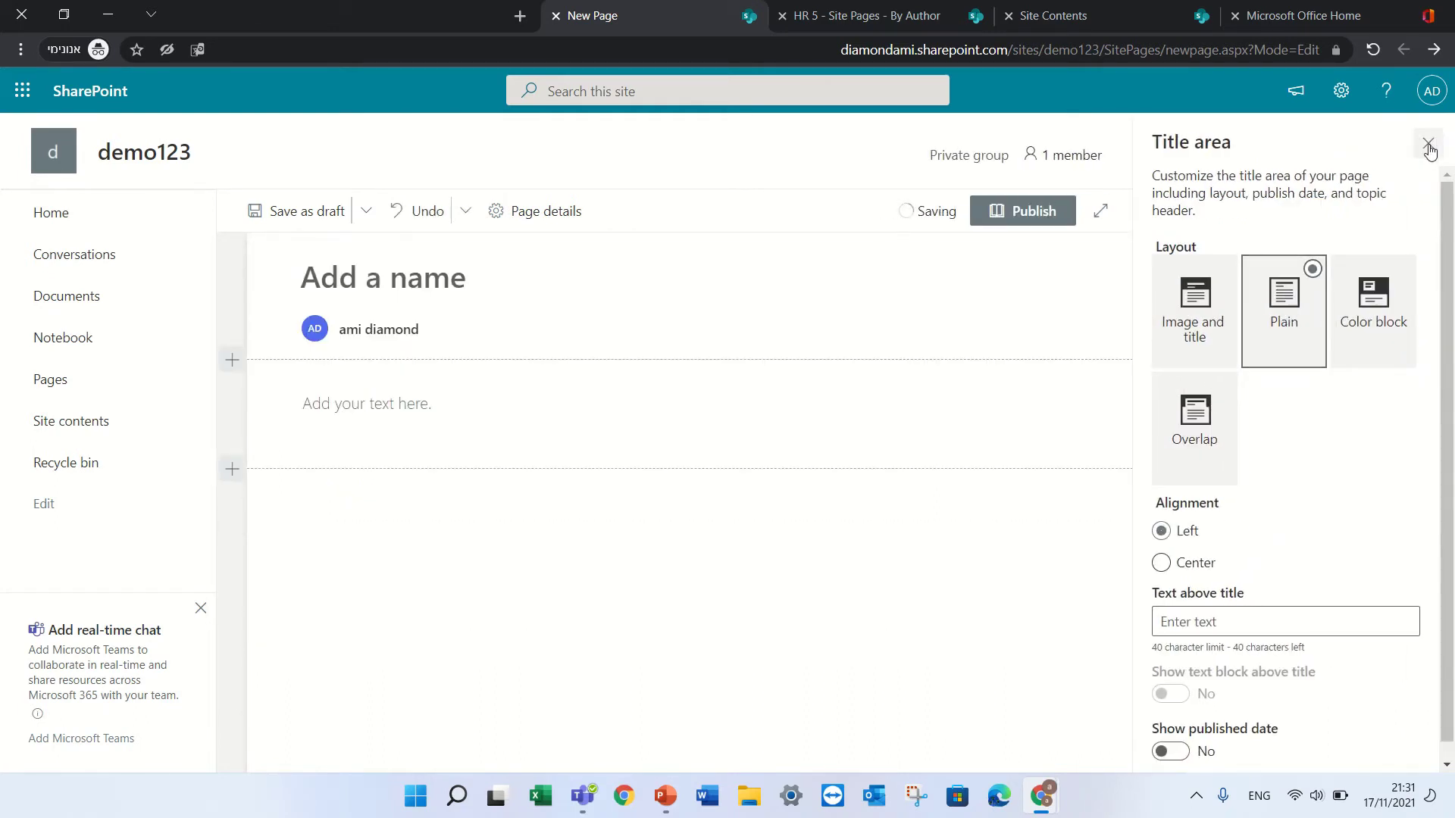
click(1428, 143)
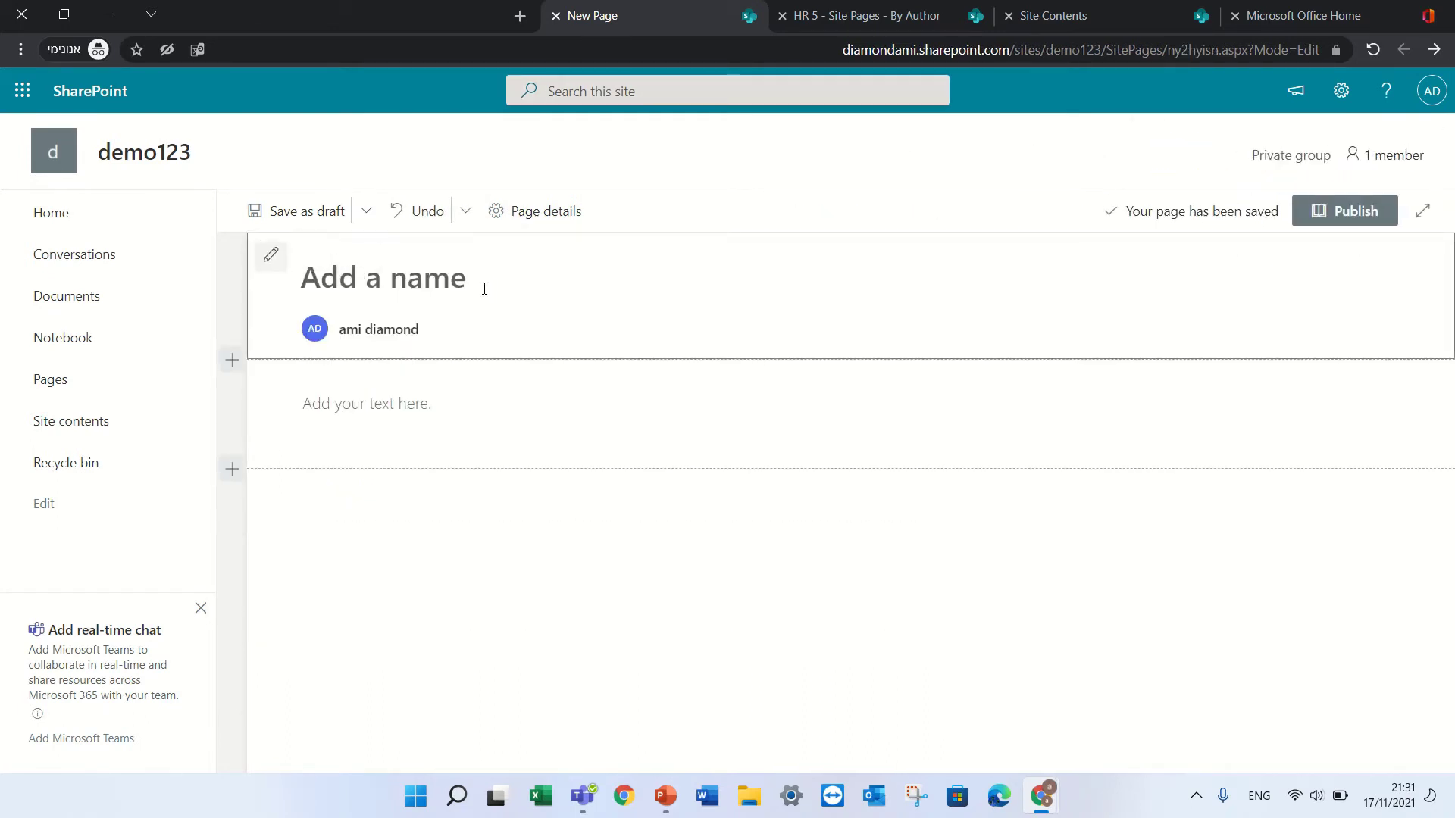
Step: Open the Site Pages library from the demo123 site contents and copy Home.aspx into that same library
click(69, 228)
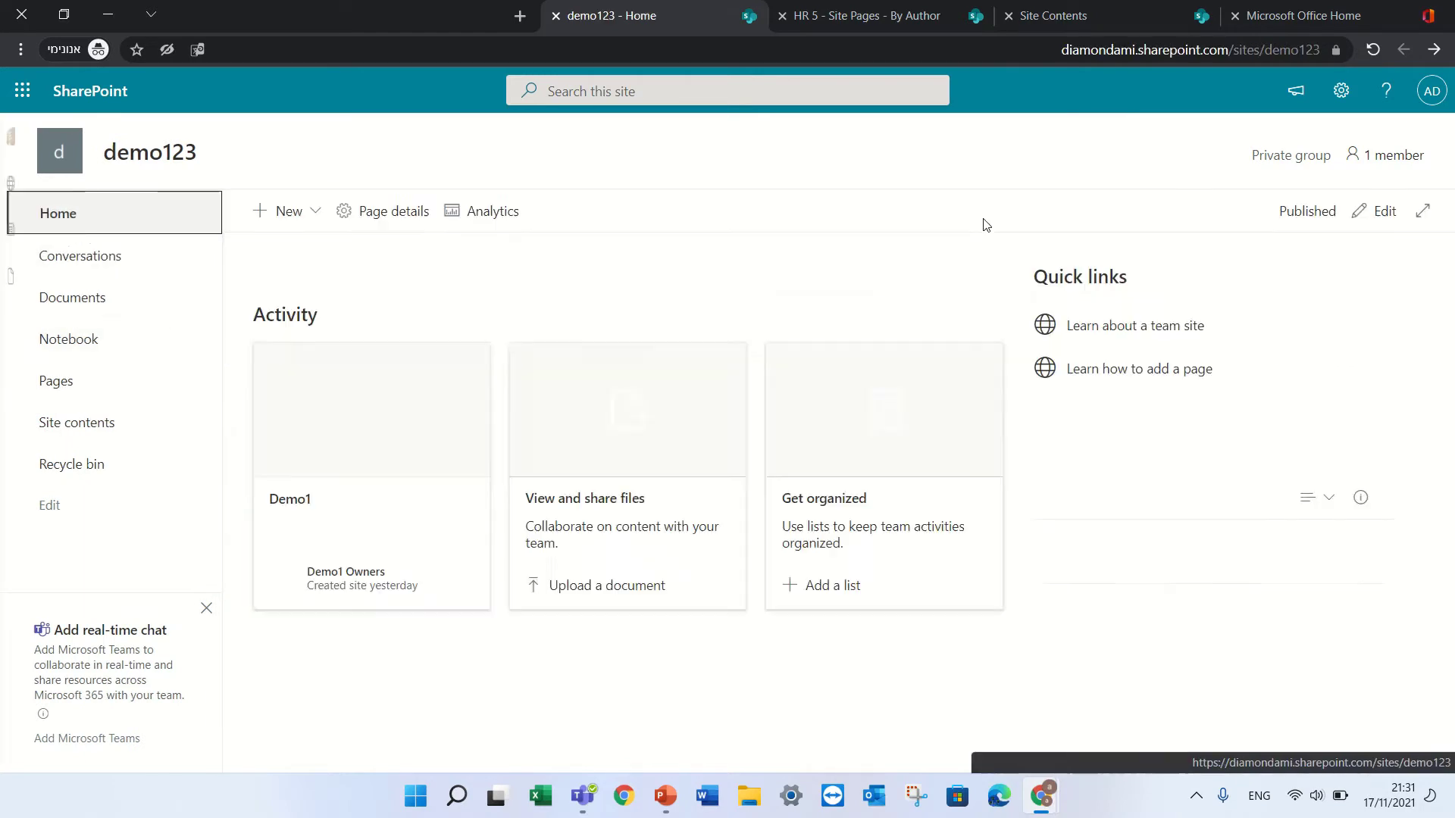
click(1341, 96)
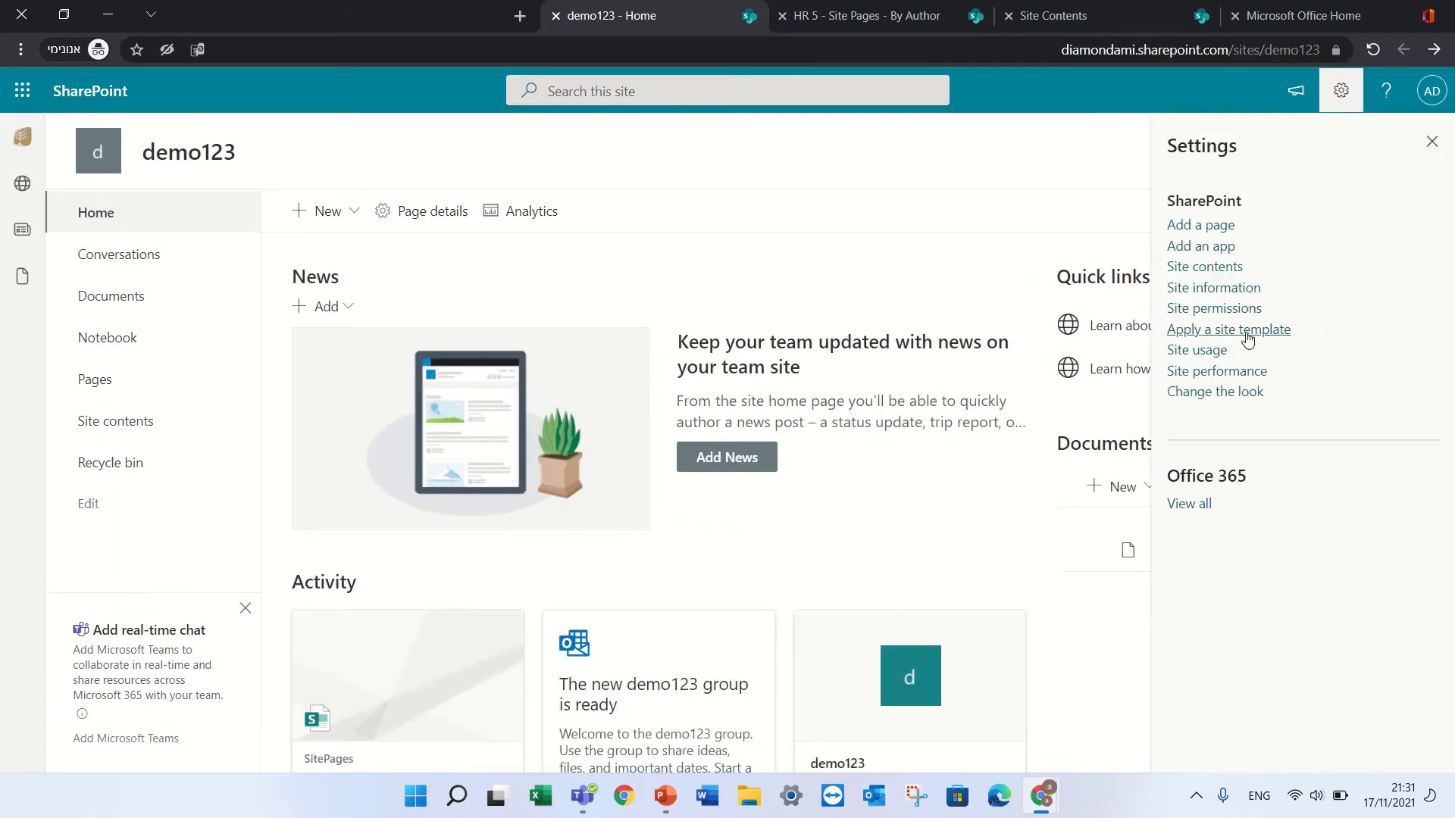
click(1213, 269)
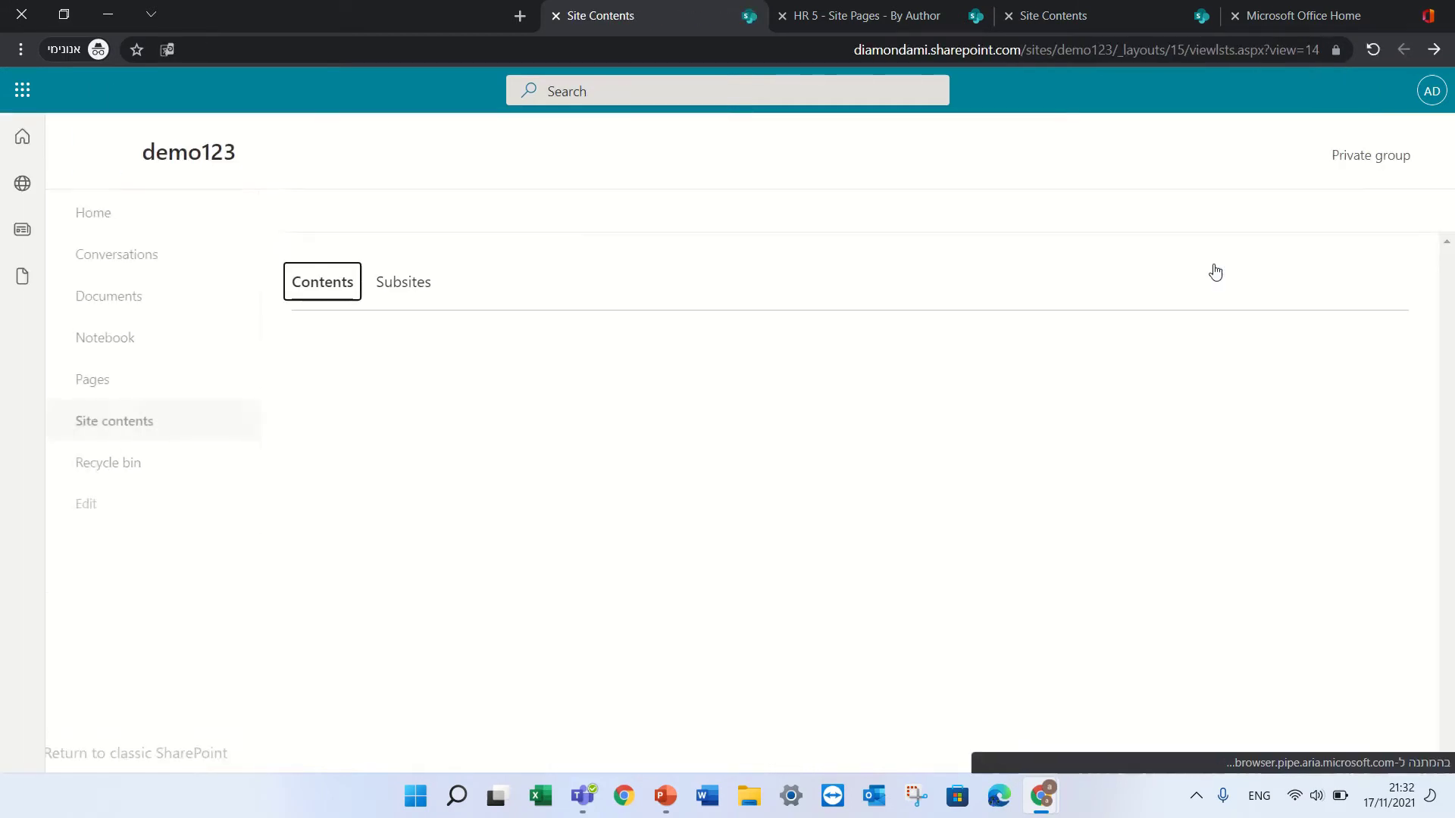
click(372, 543)
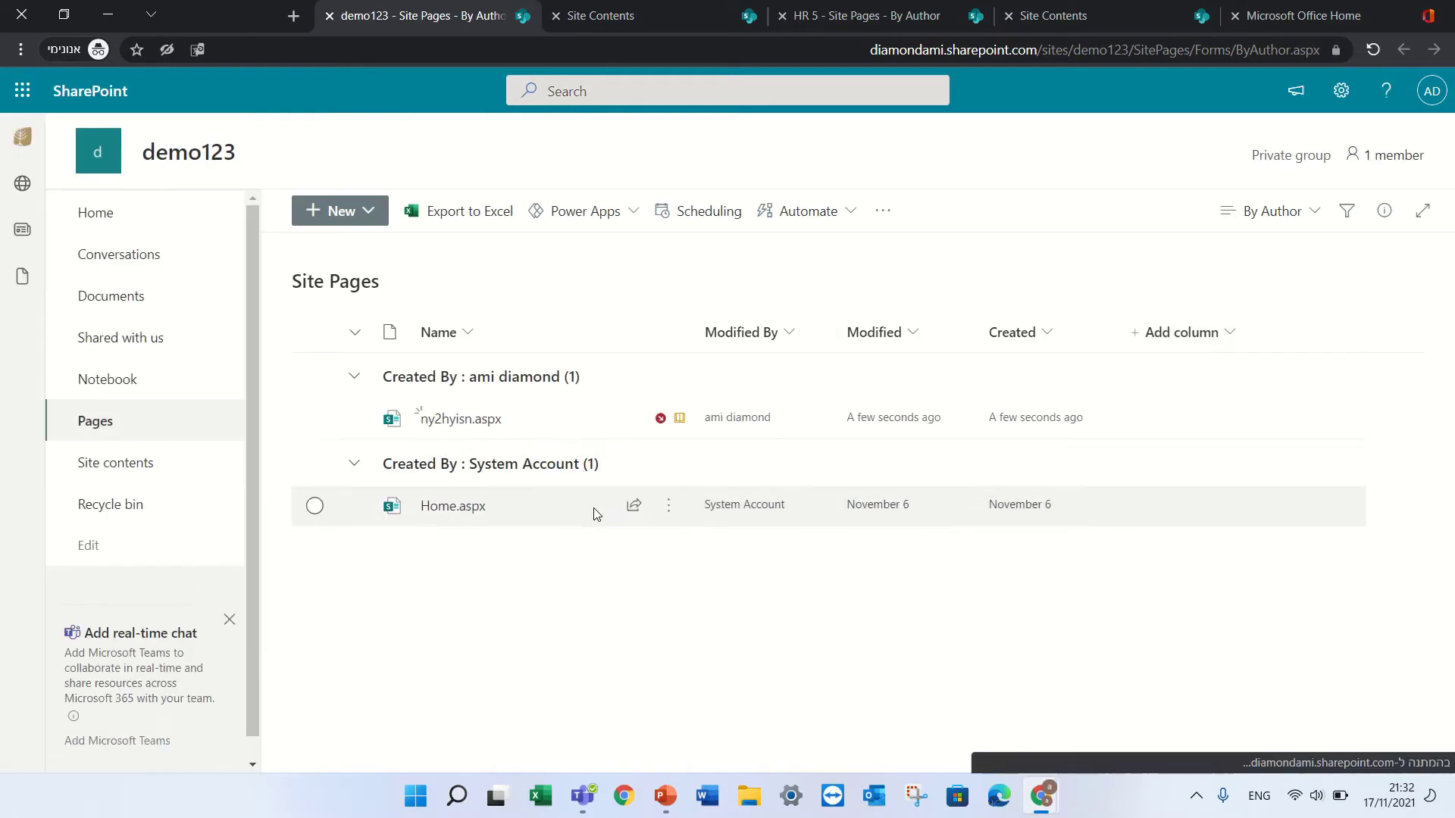
click(665, 507)
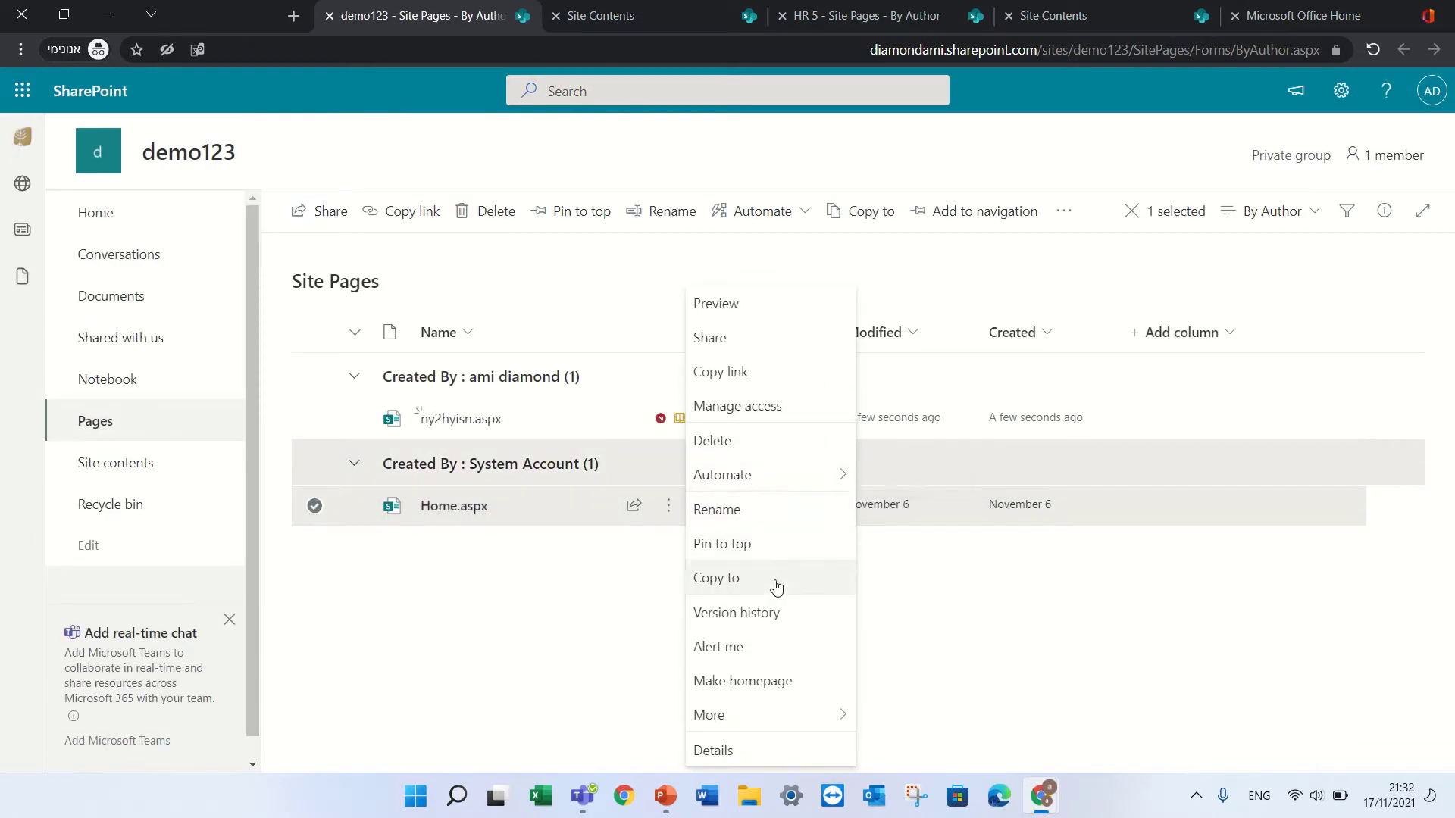
click(776, 585)
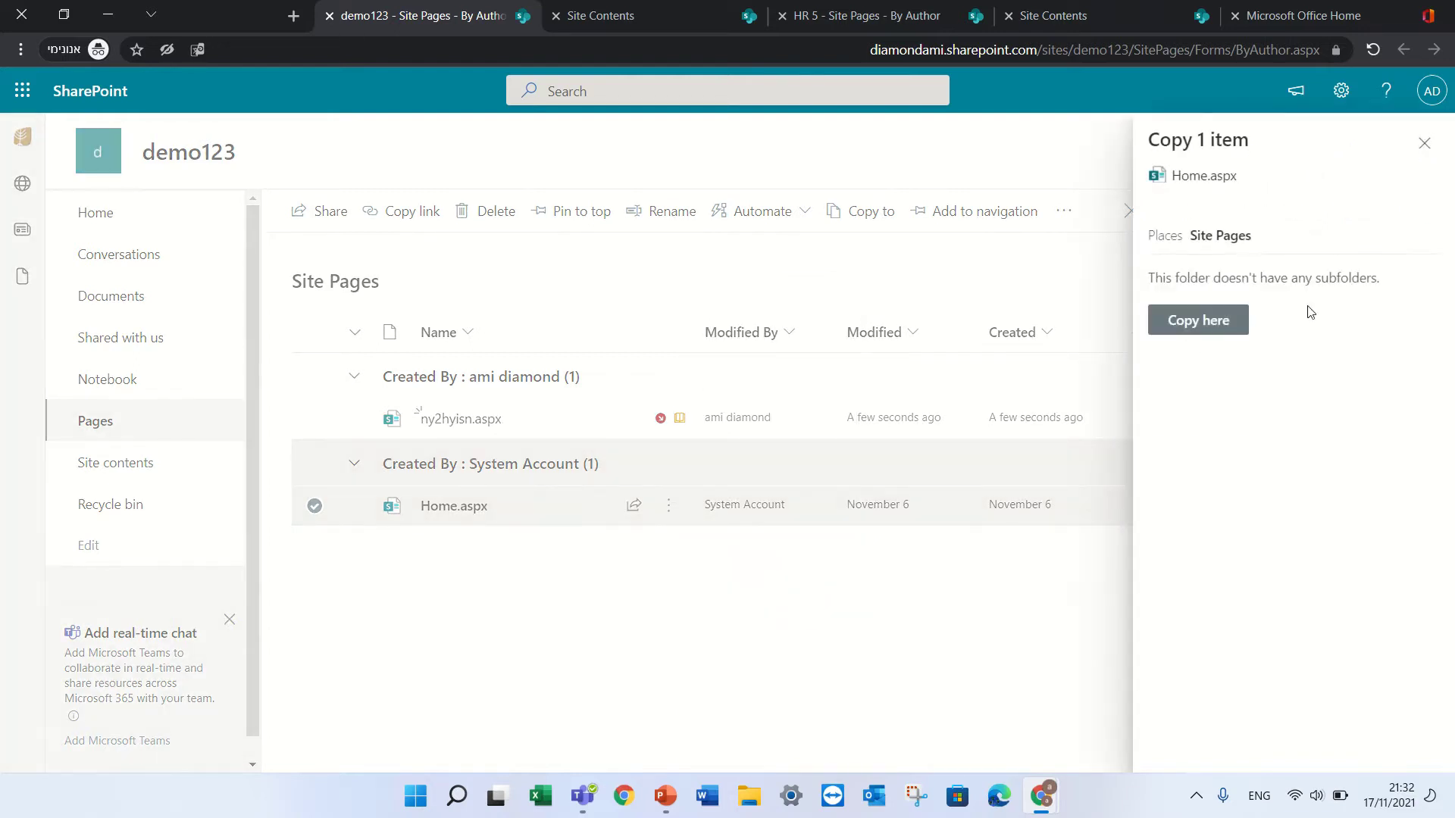
click(1196, 326)
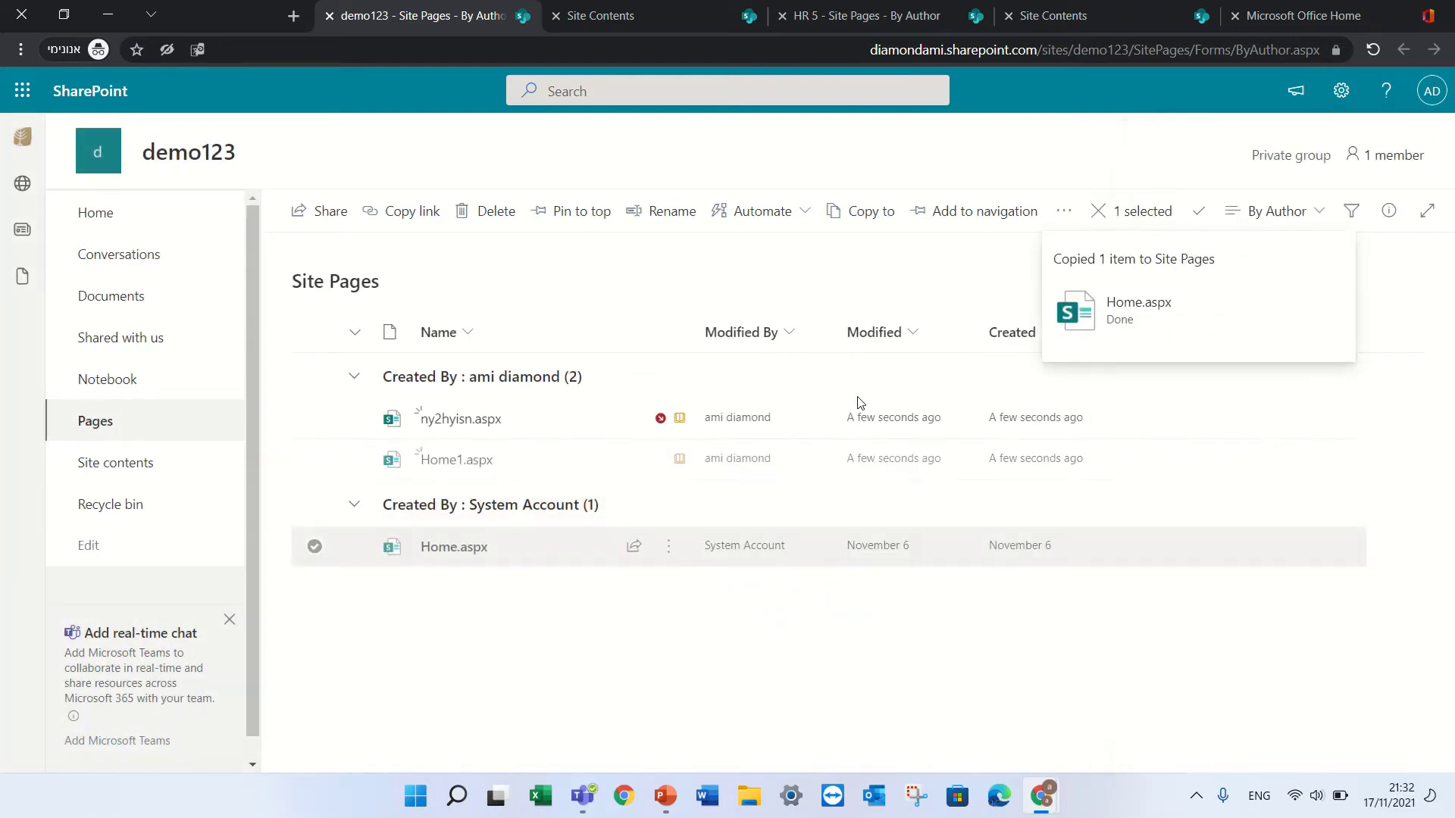
Step: Rename the copied home page Home1.aspx to Demo2
click(668, 459)
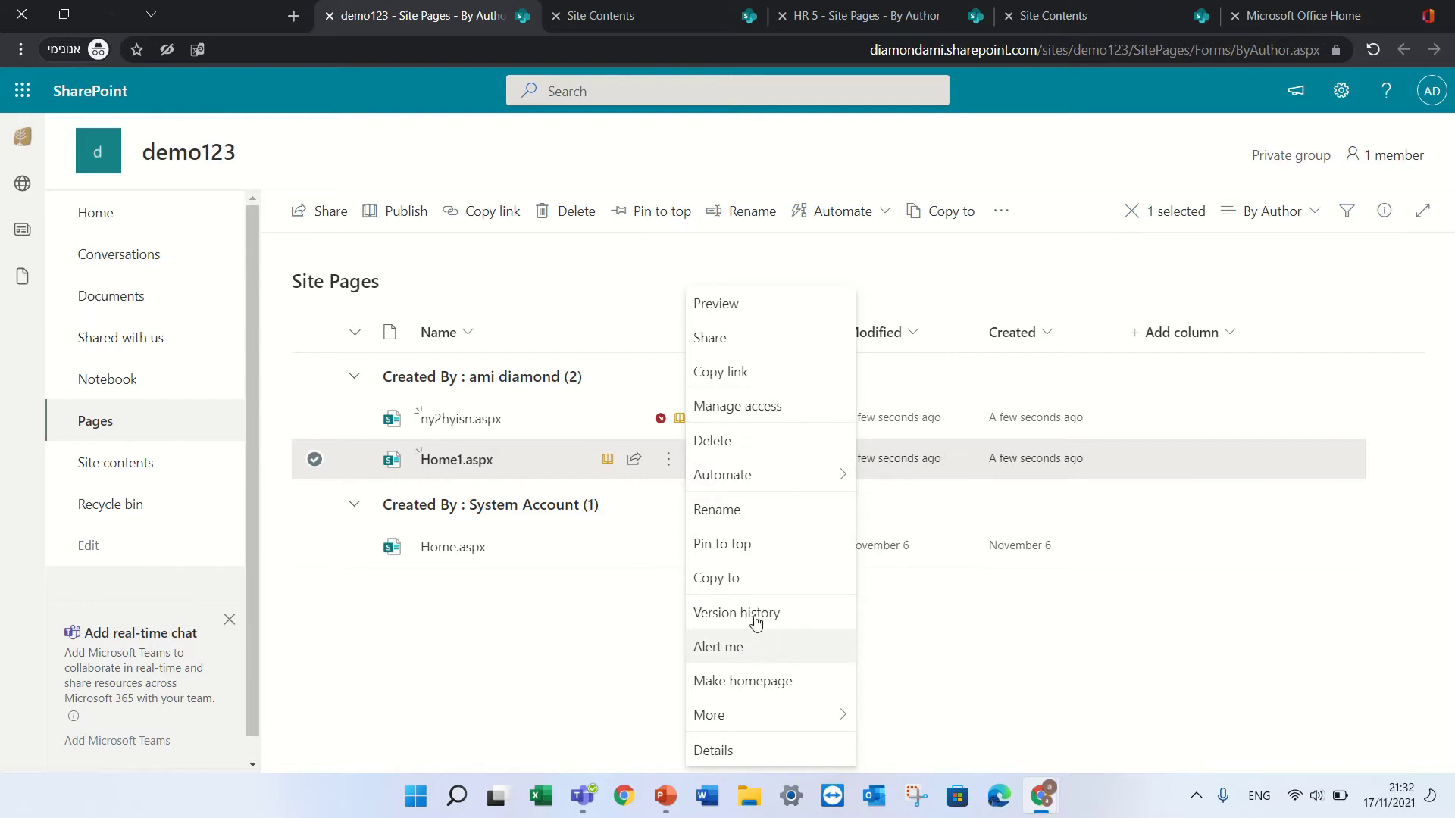
click(770, 509)
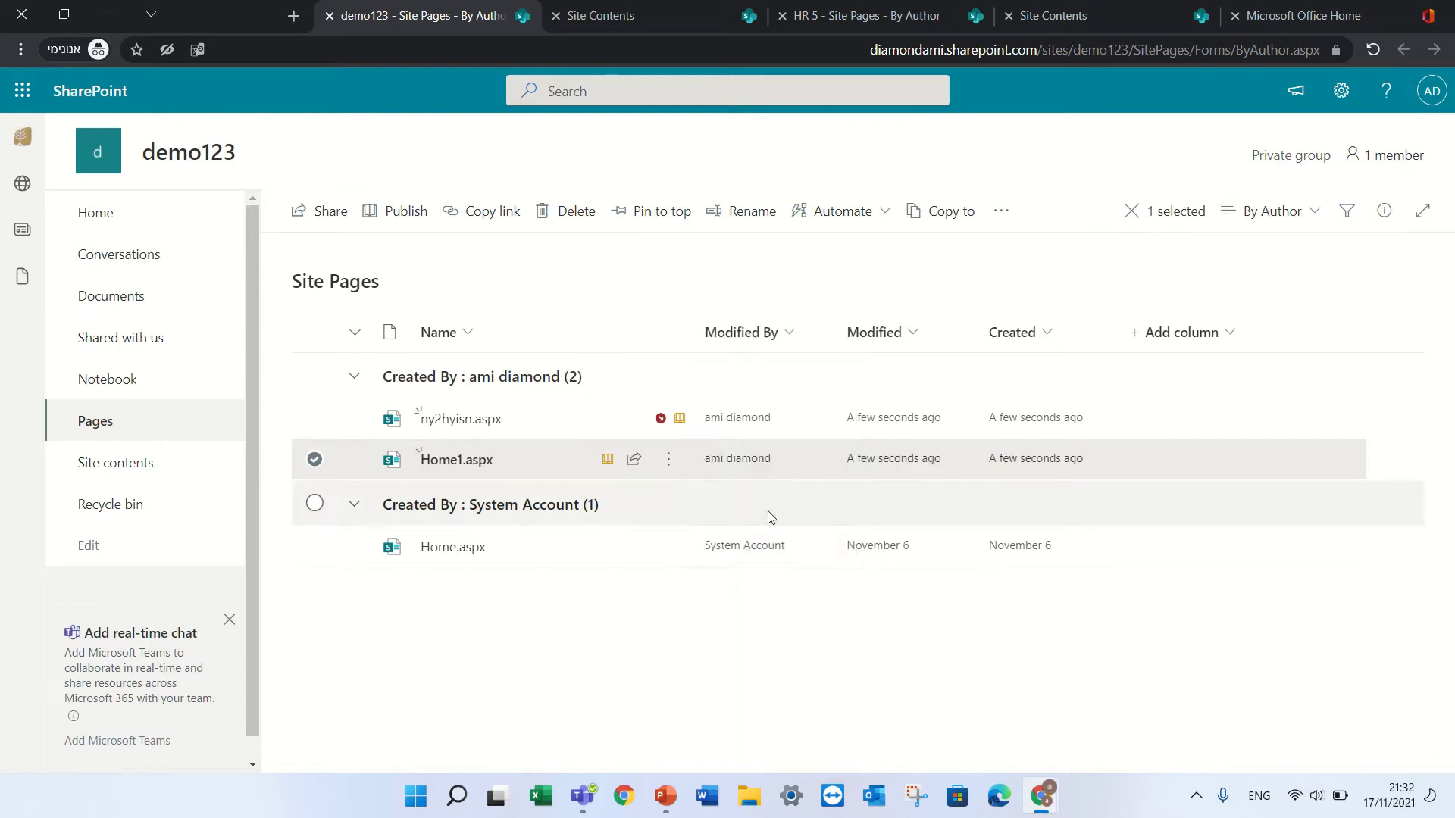
text(Demo2)
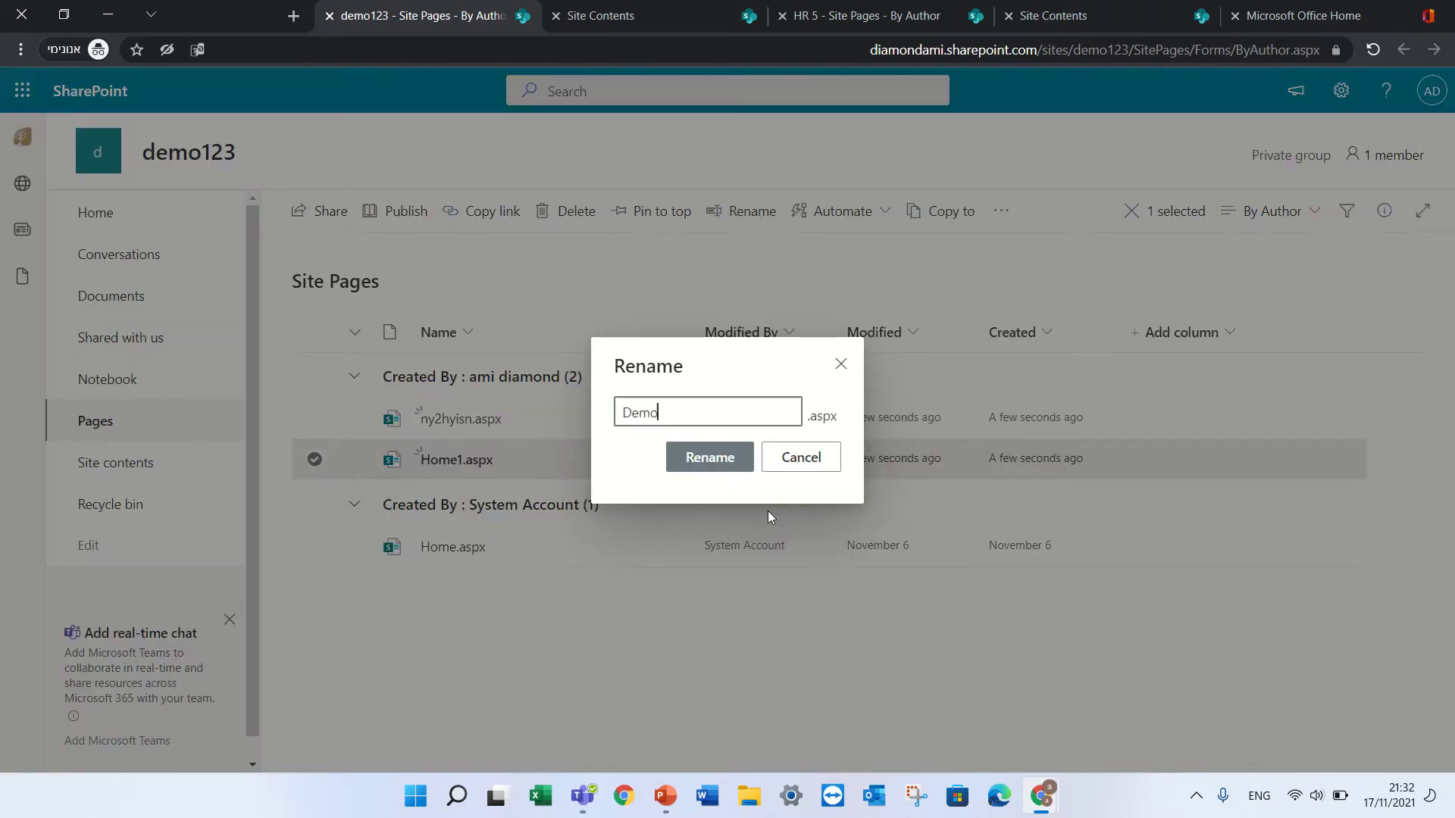
click(713, 458)
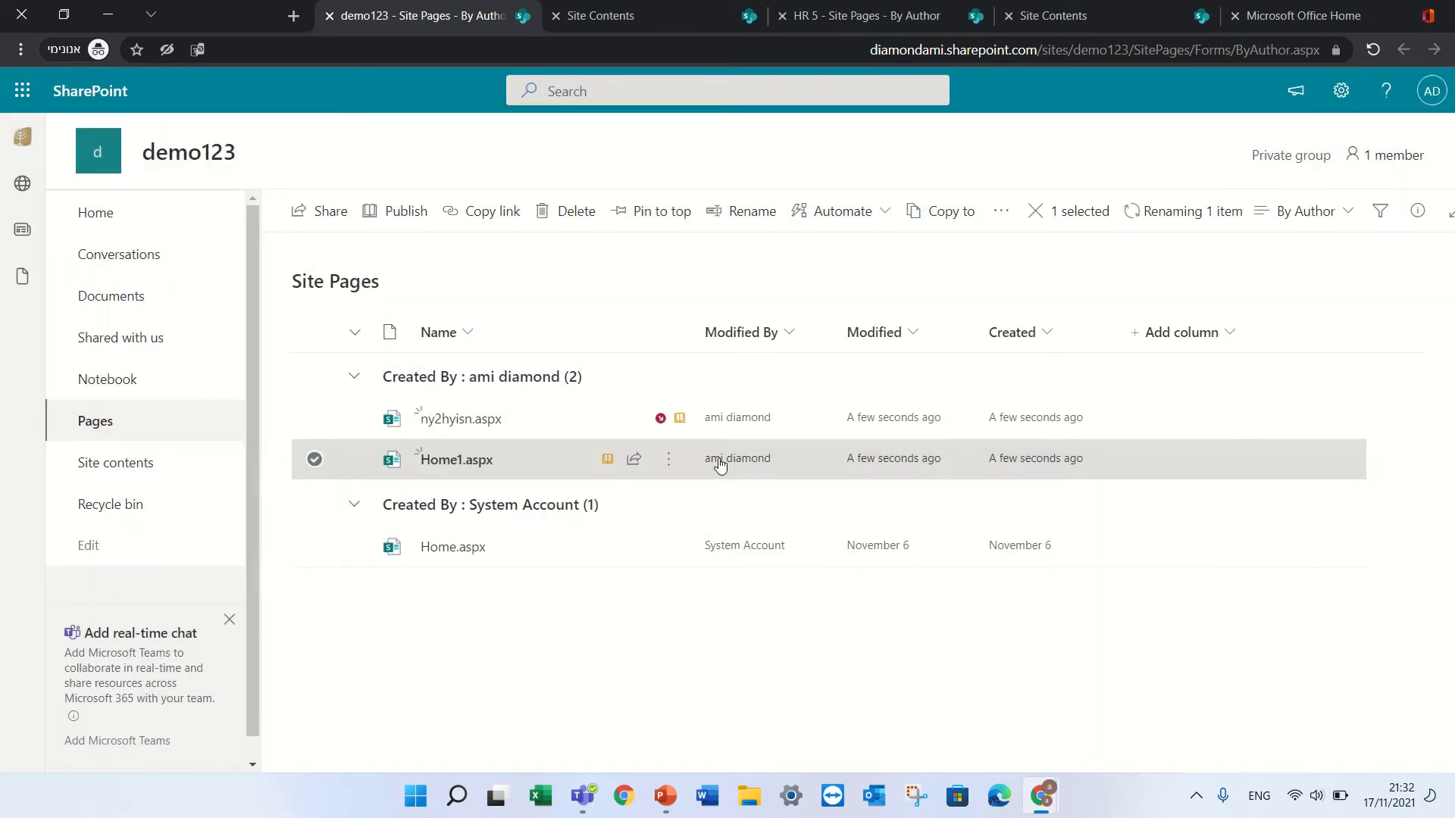
Step: Set the title of the demo123 site's Demo2.aspx page to Demo2 in its properties
click(670, 460)
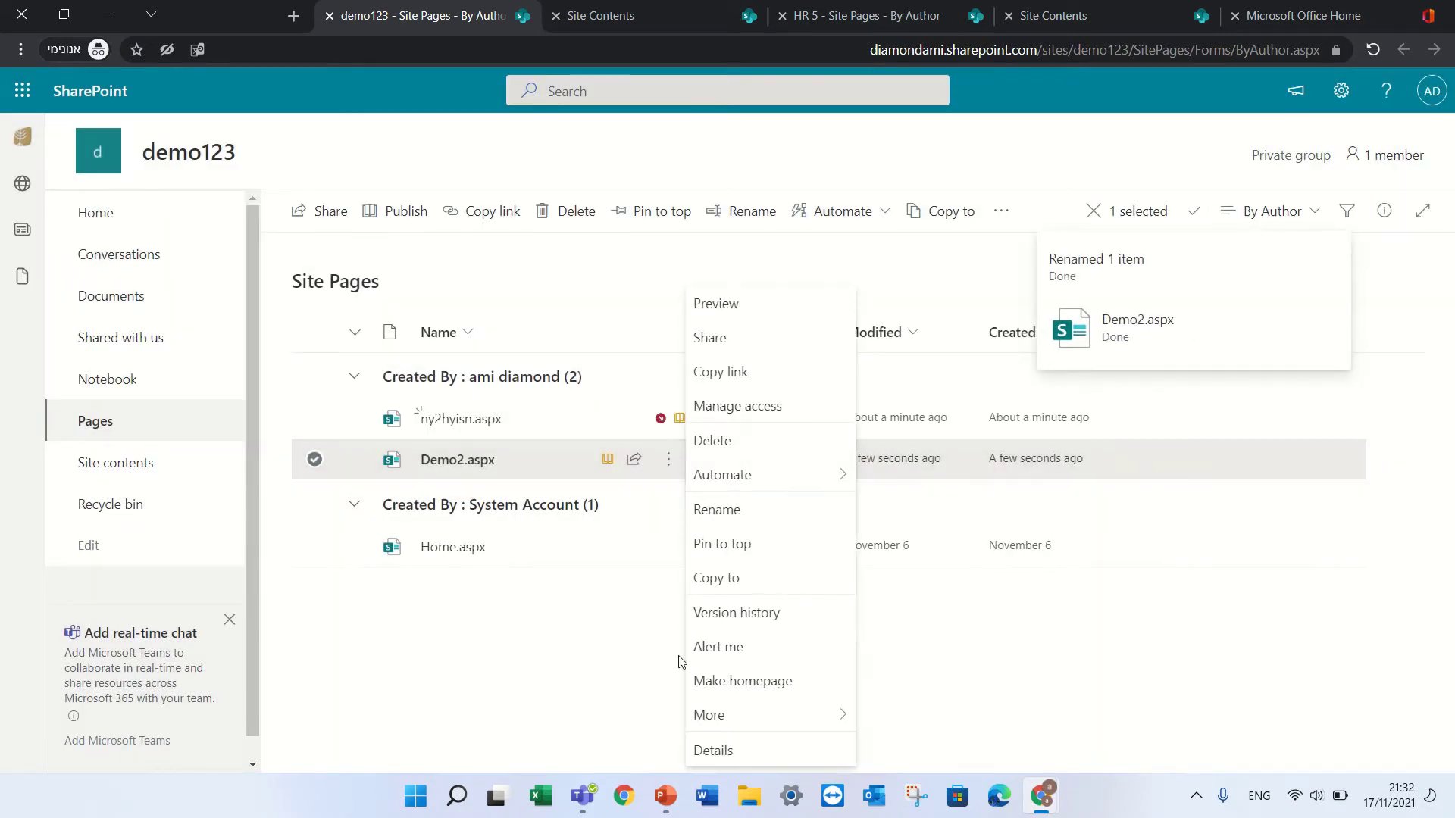
mouse_move(758, 714)
click(894, 615)
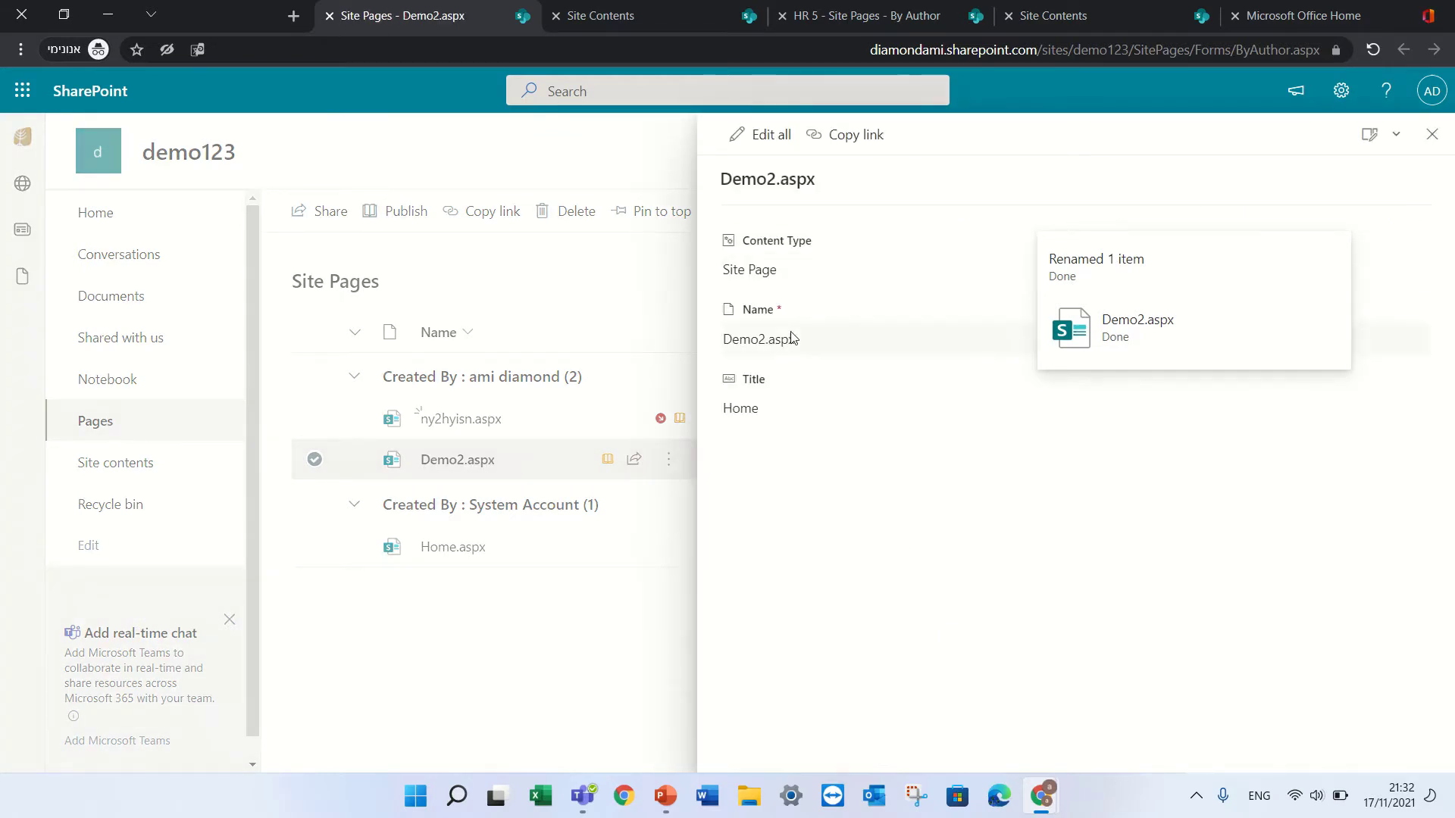
click(747, 416)
double_click(747, 415)
text(Demo2)
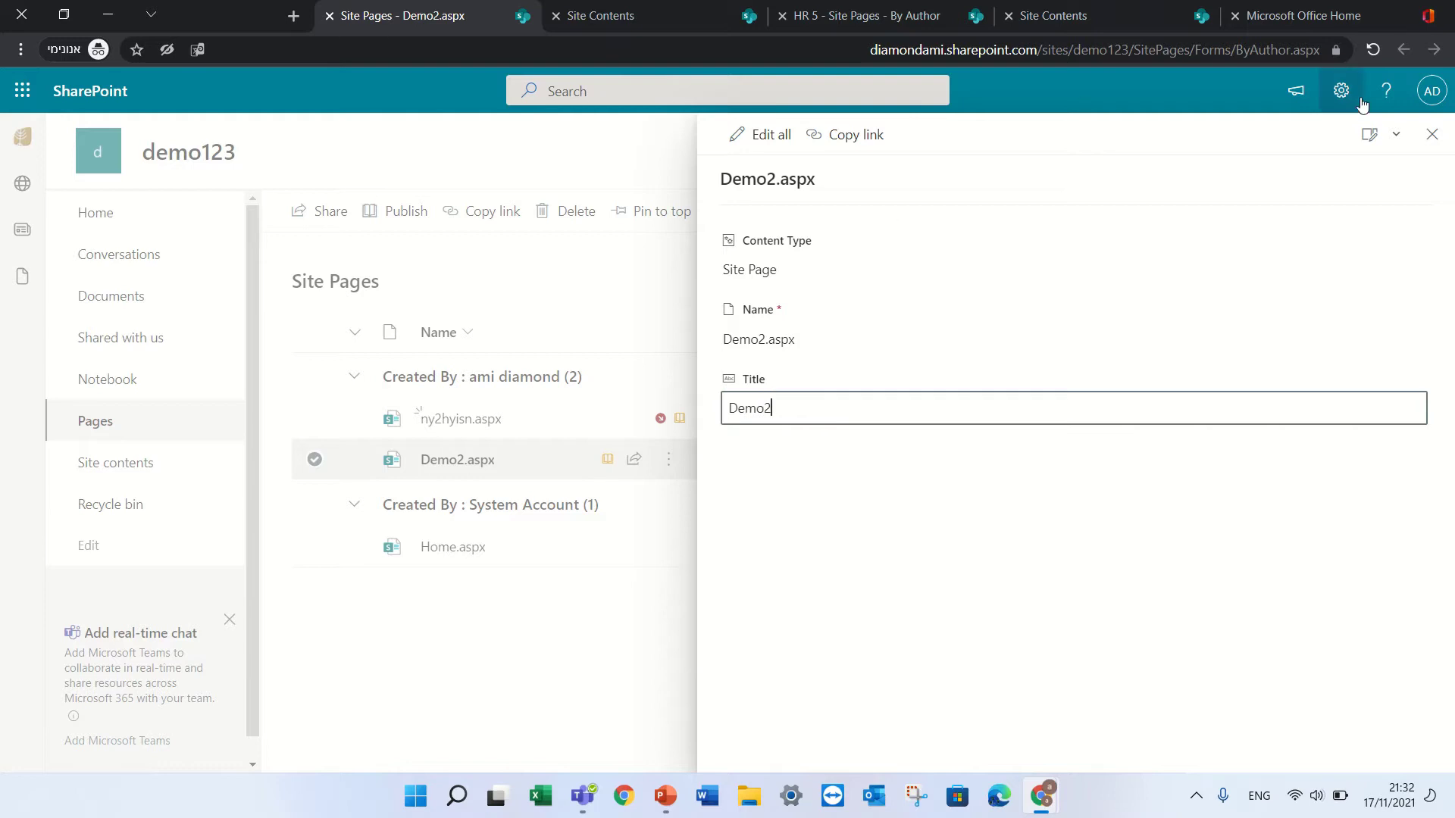
click(1433, 136)
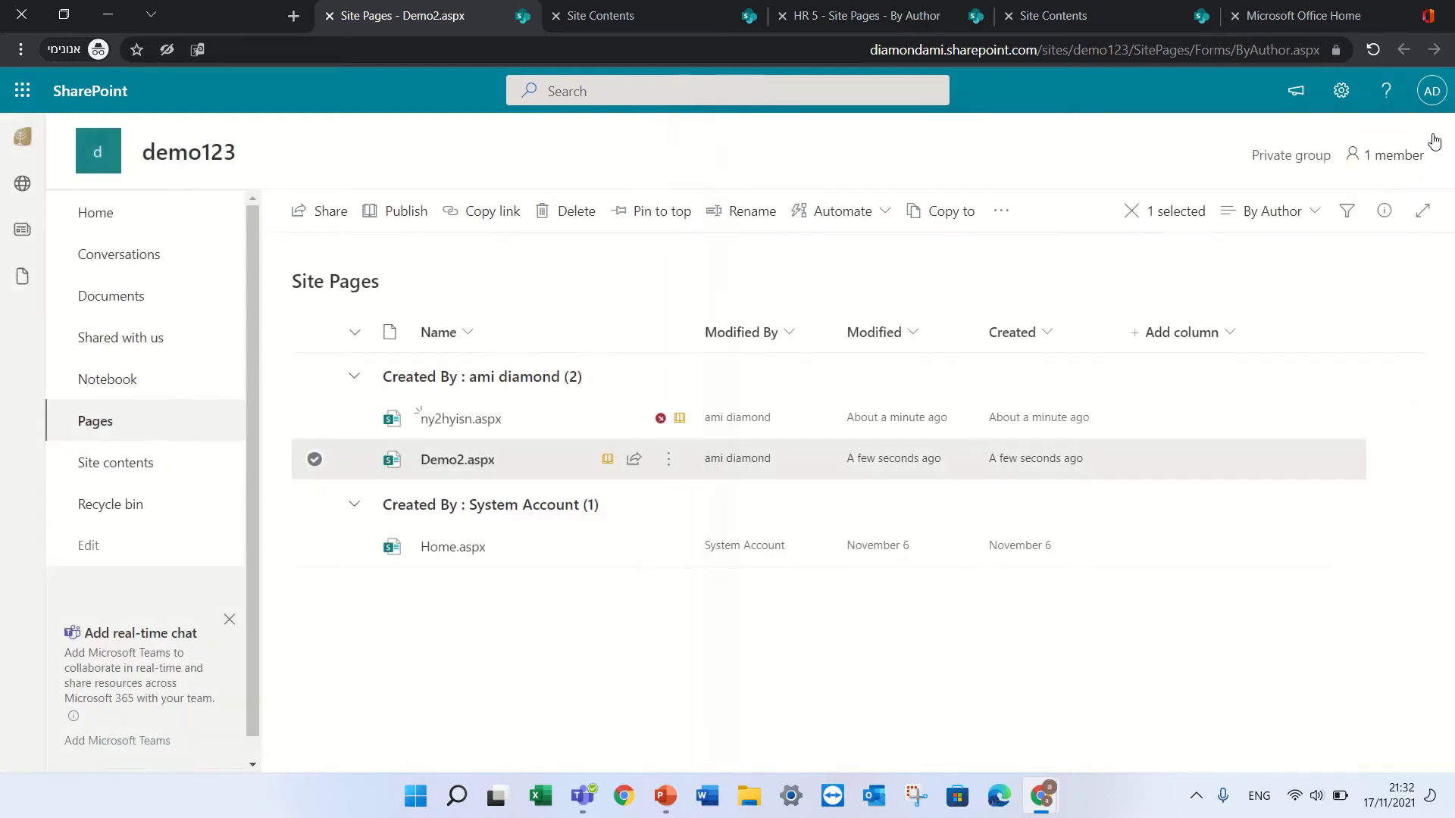
Step: Open the Demo2 page, compare it with the demo123 home page, and return to Demo2
click(433, 468)
click(448, 462)
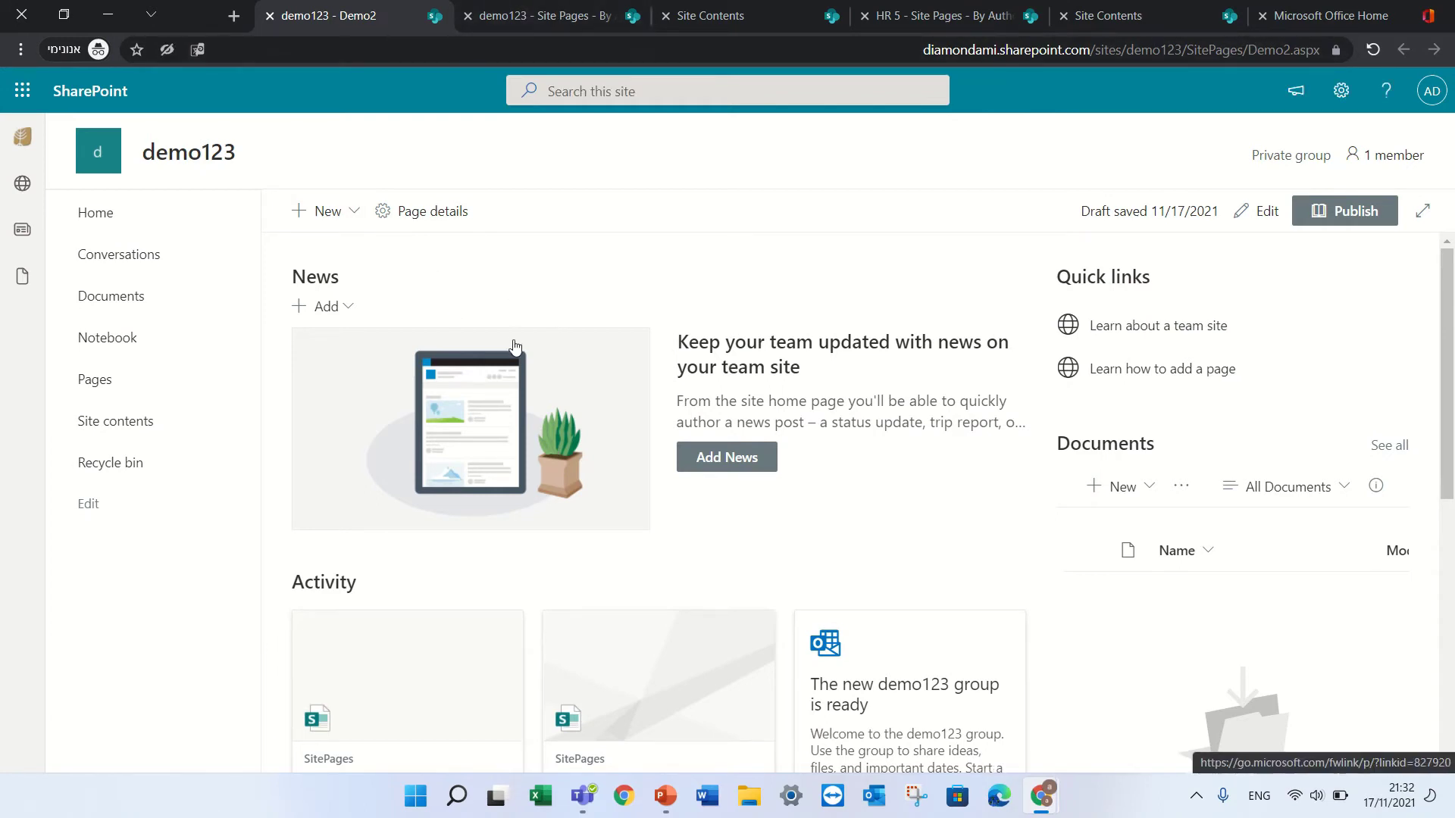
click(87, 216)
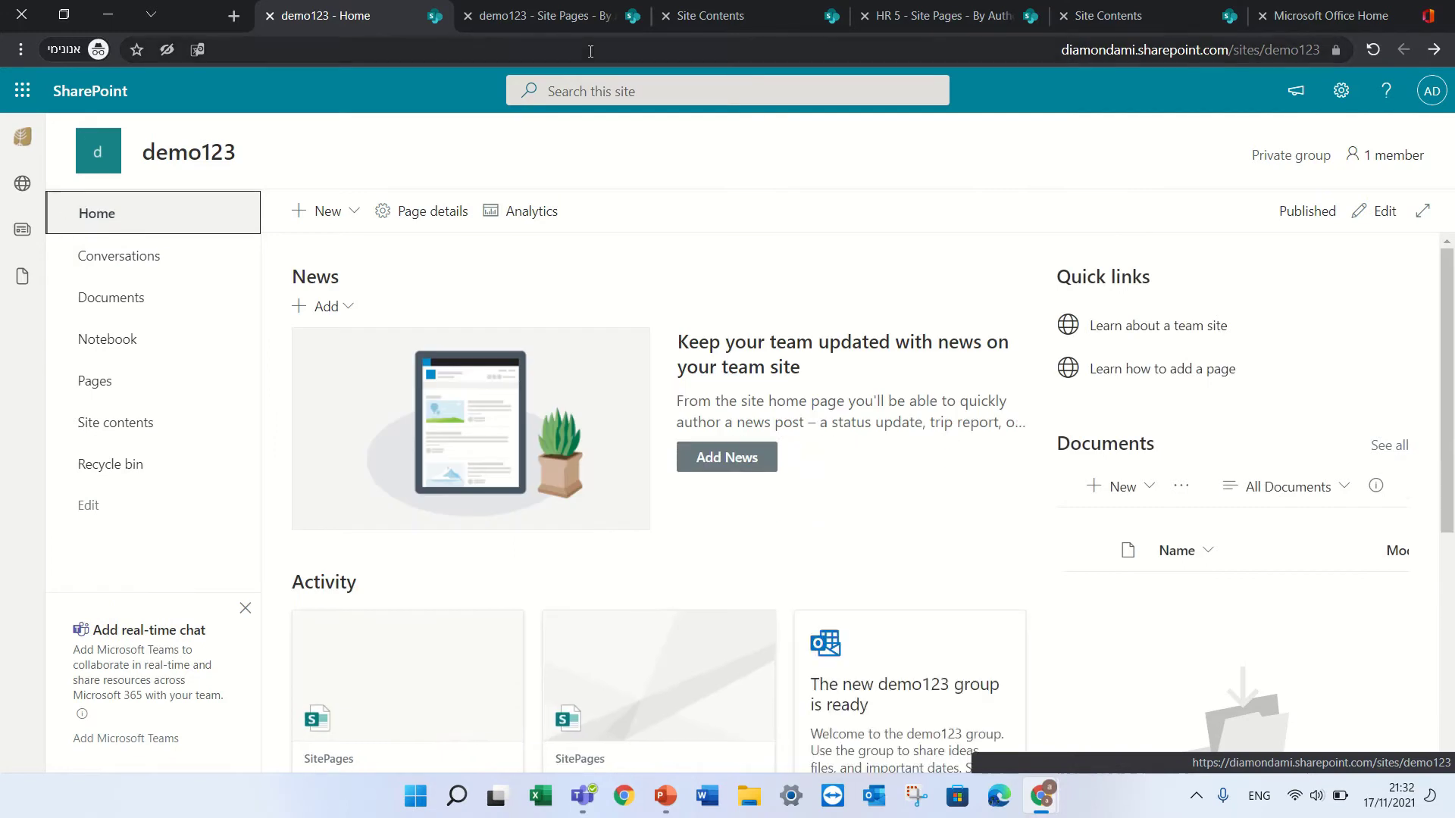
click(1444, 57)
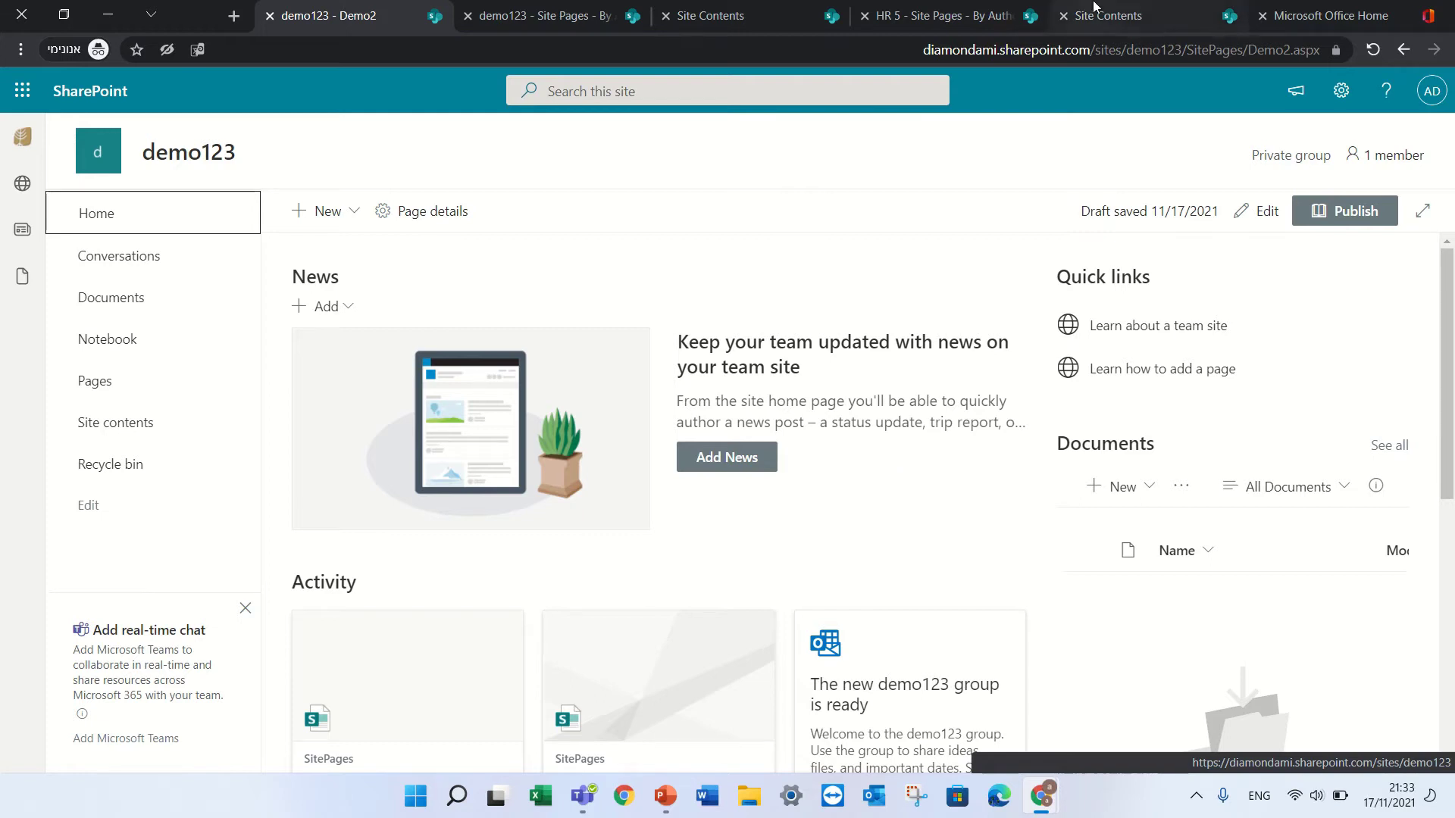
mouse_move(728, 4)
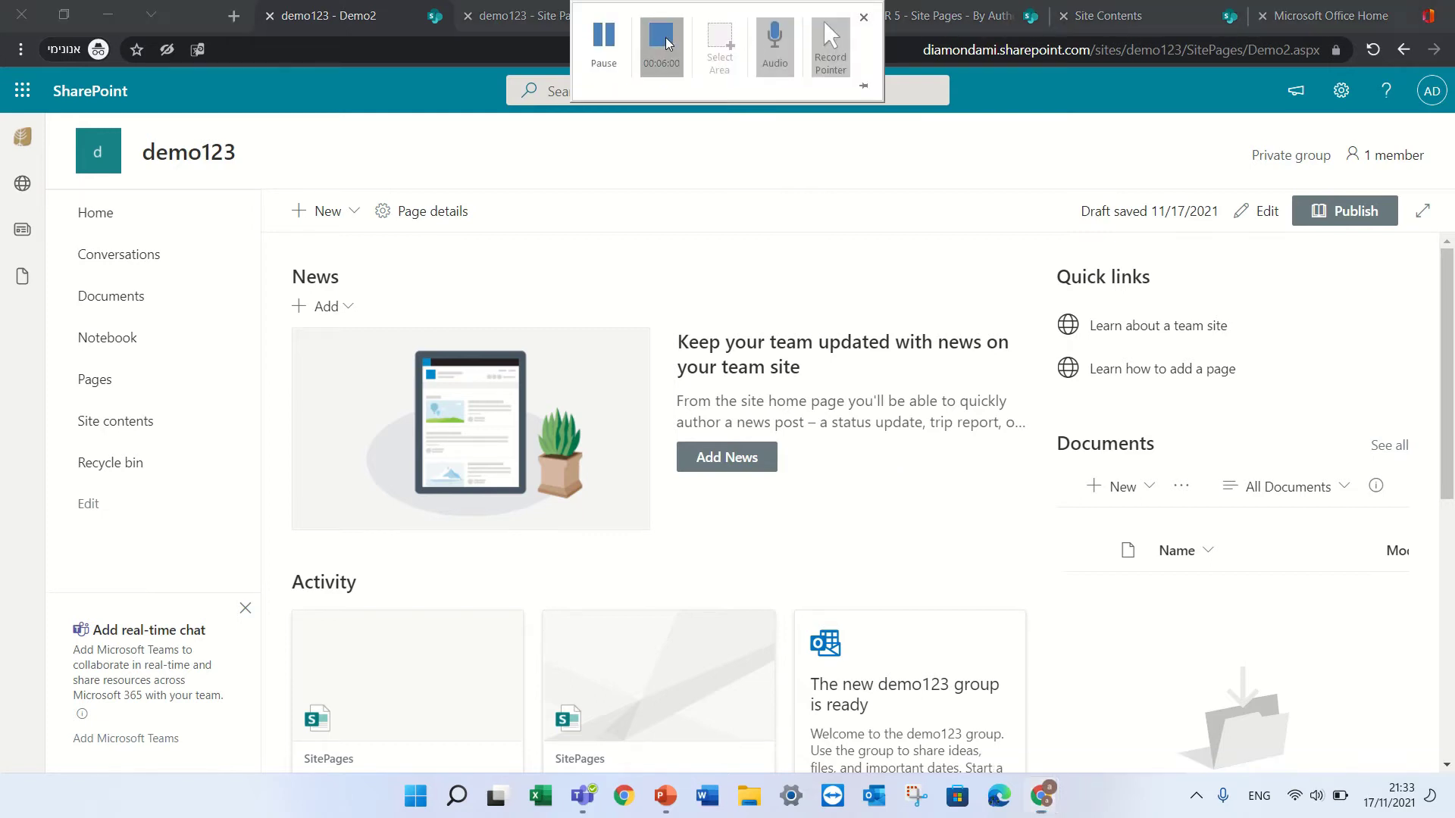